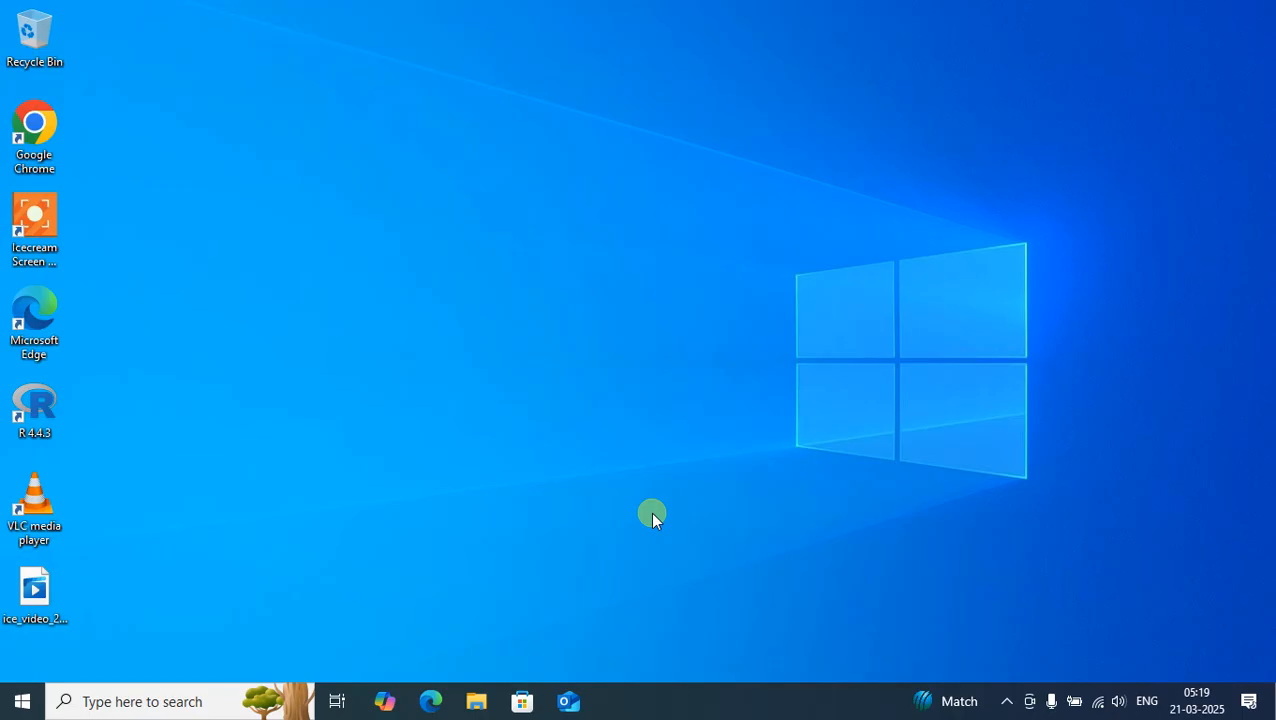
Step: Open Google Chrome and search the web for "mysql"
key(super)
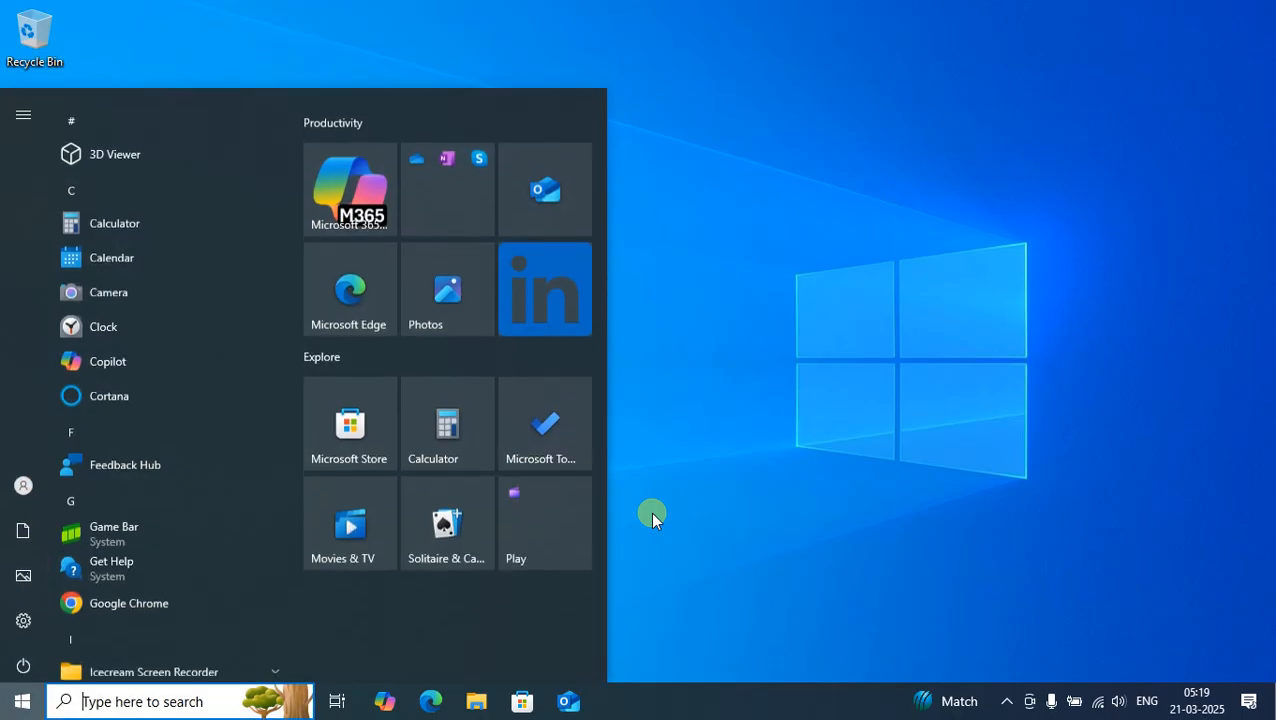
text(chr)
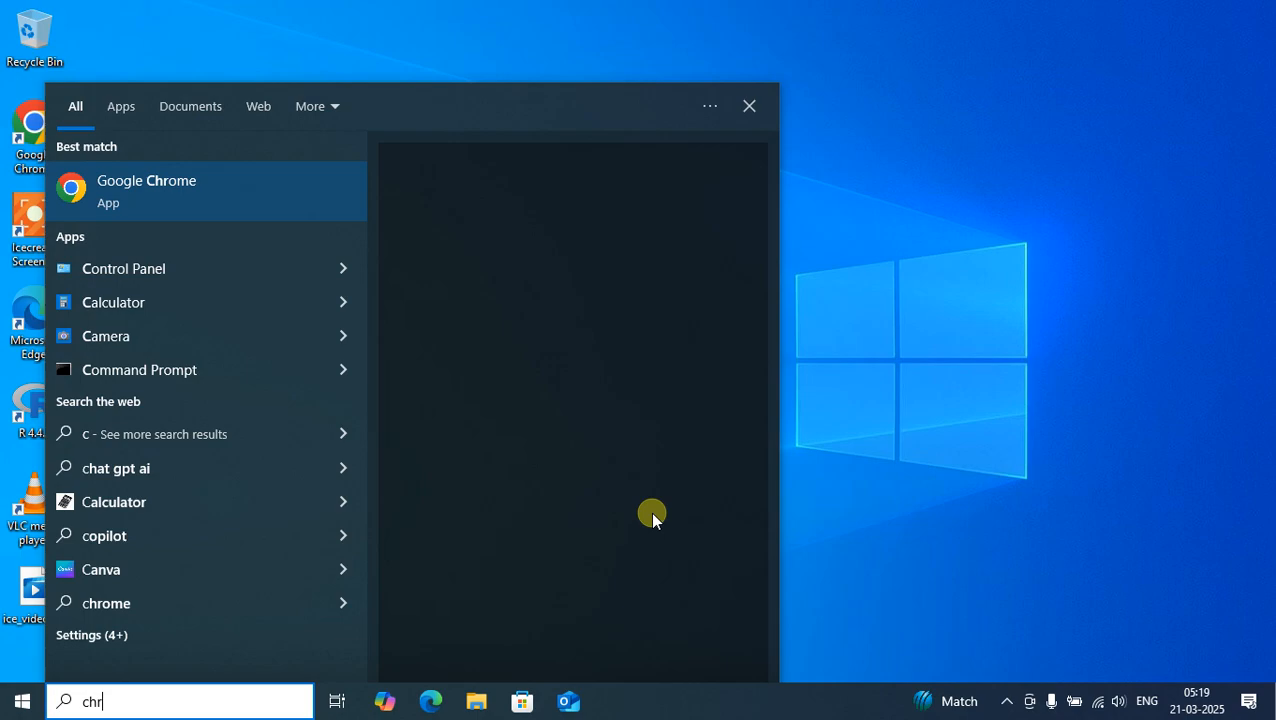
text(om)
key(Return)
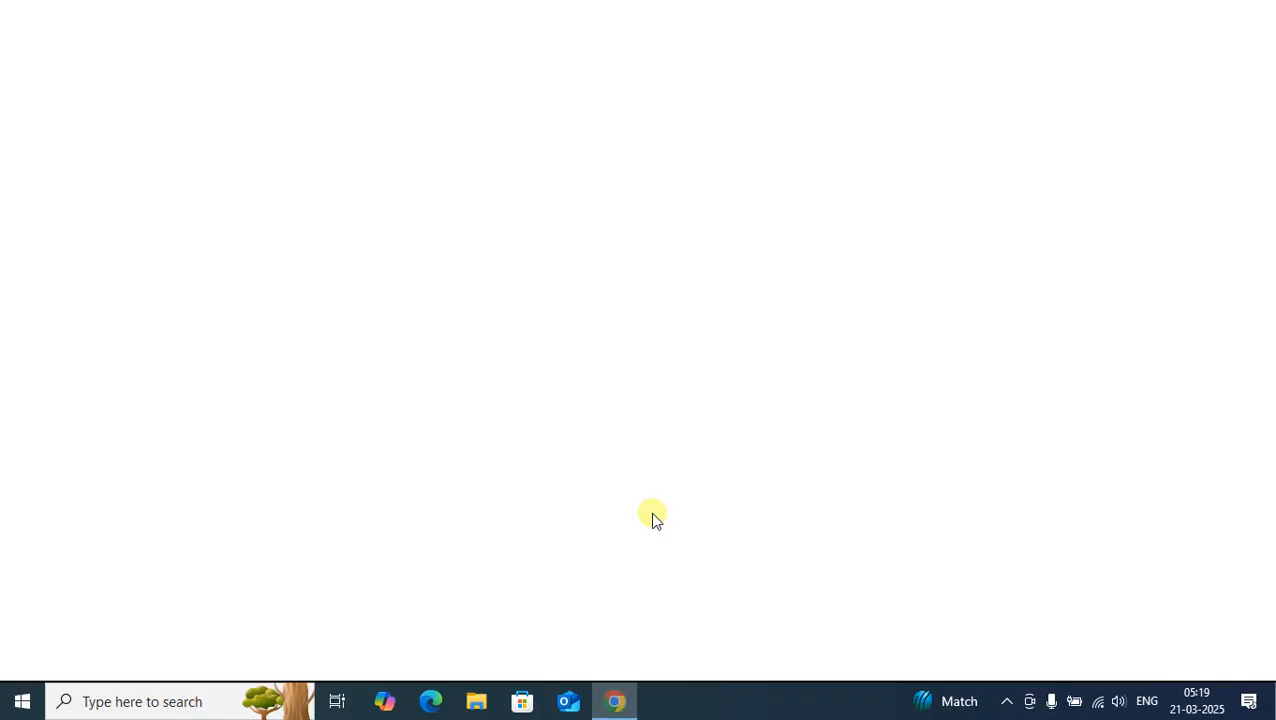
text(mysql)
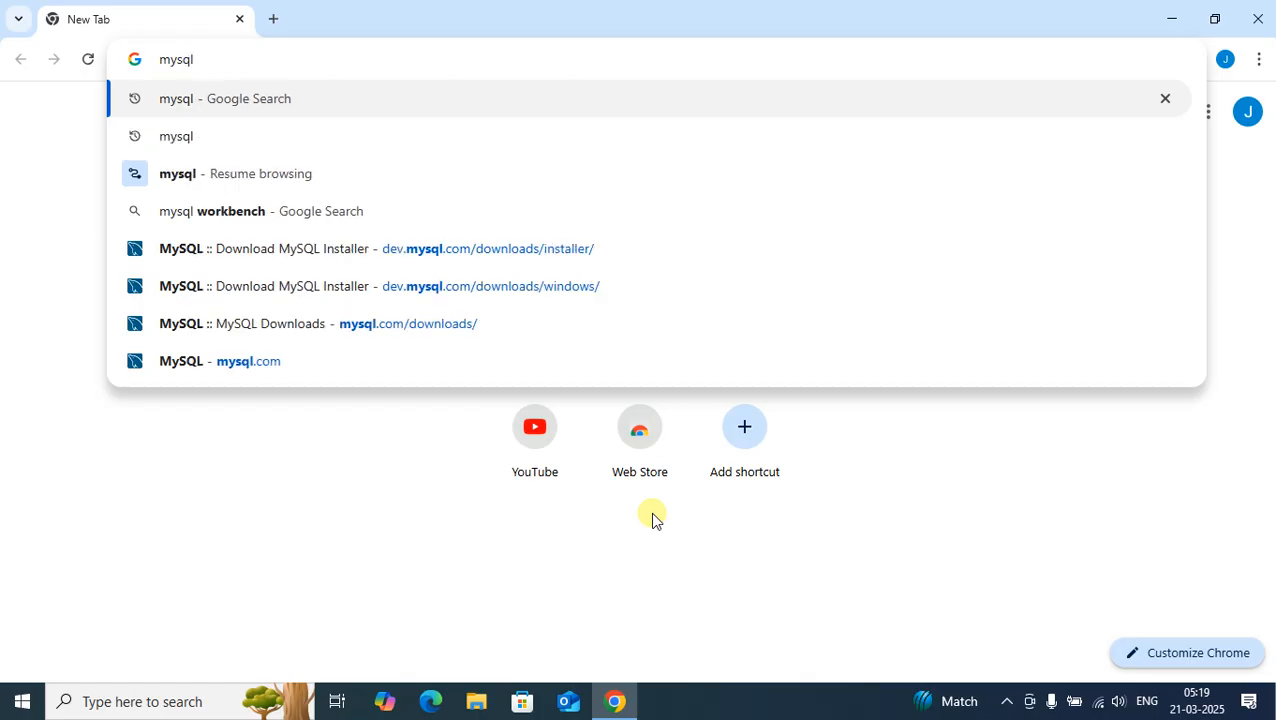
key(Return)
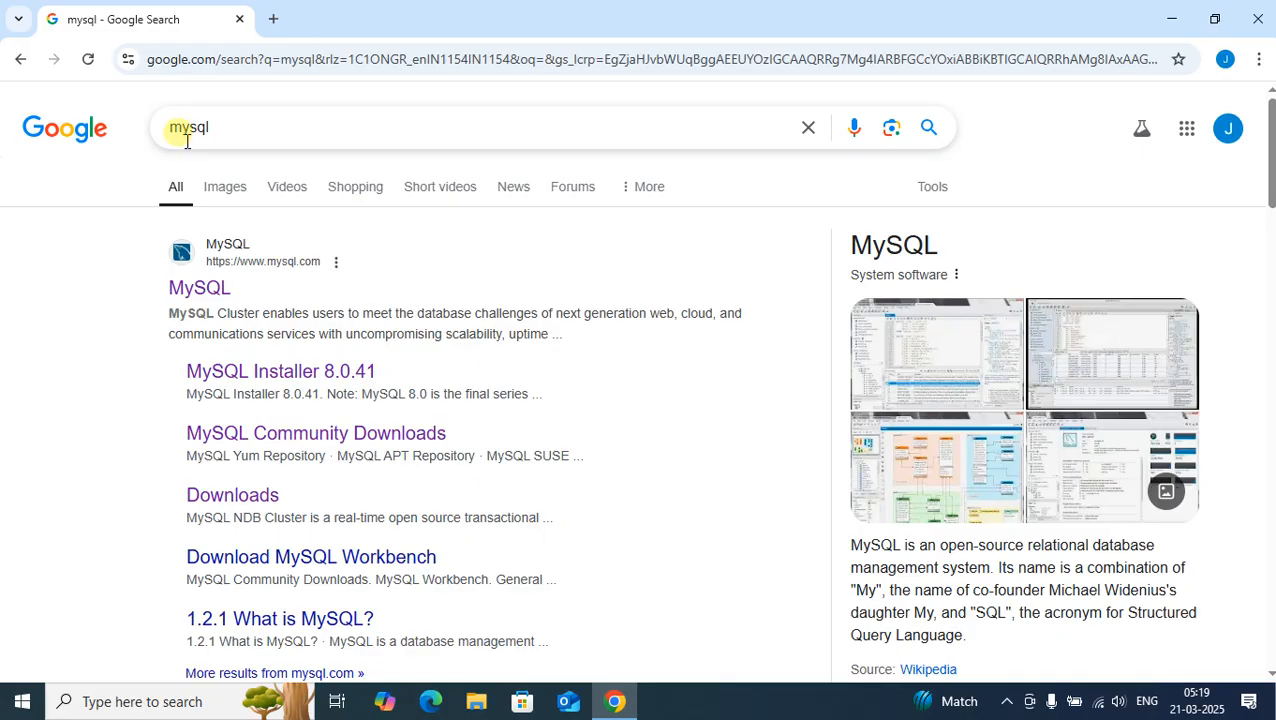
Step: Go to the MySQL website's Community (GPL) Downloads and open the MySQL Installer for Windows page
click(196, 290)
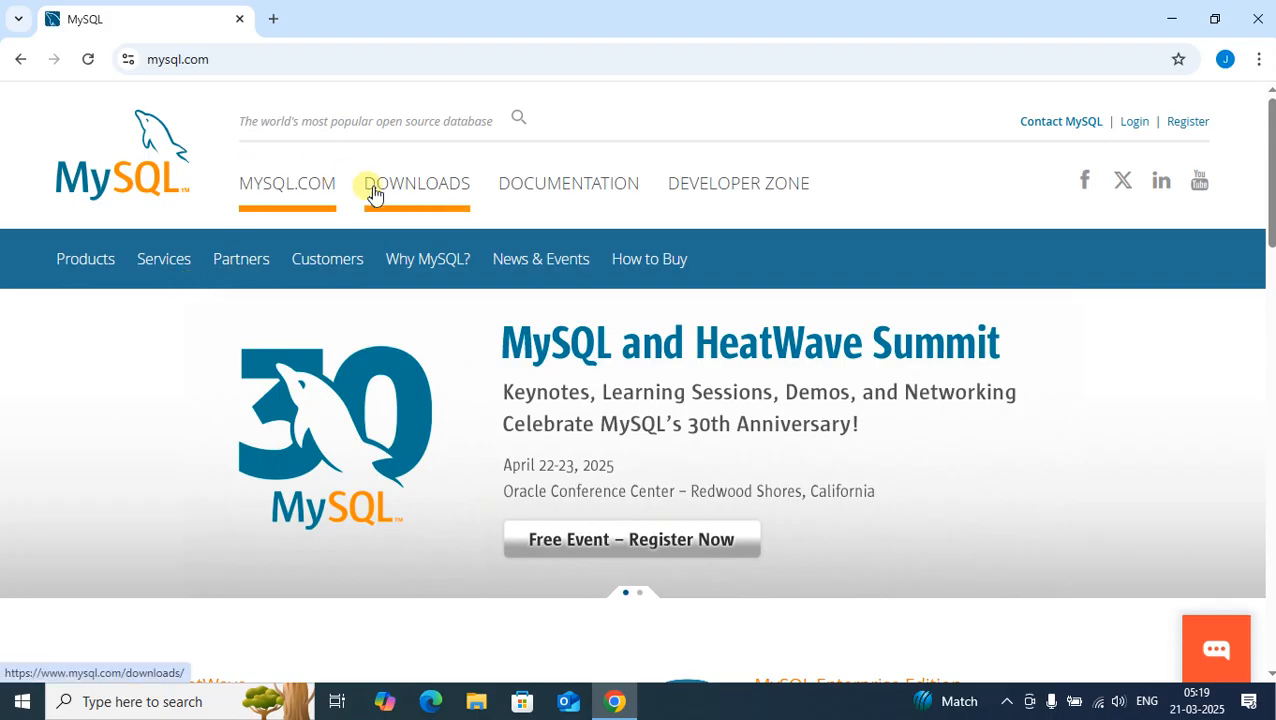
click(416, 190)
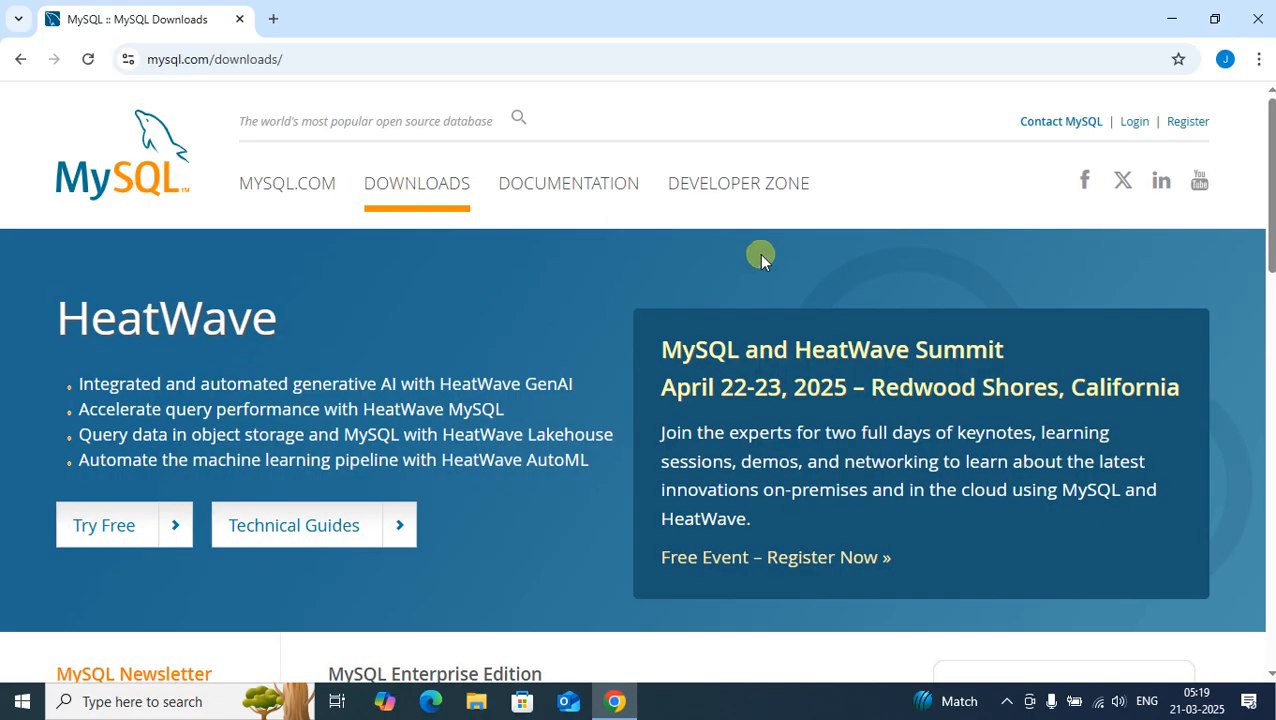
drag(1270, 255, 1270, 370)
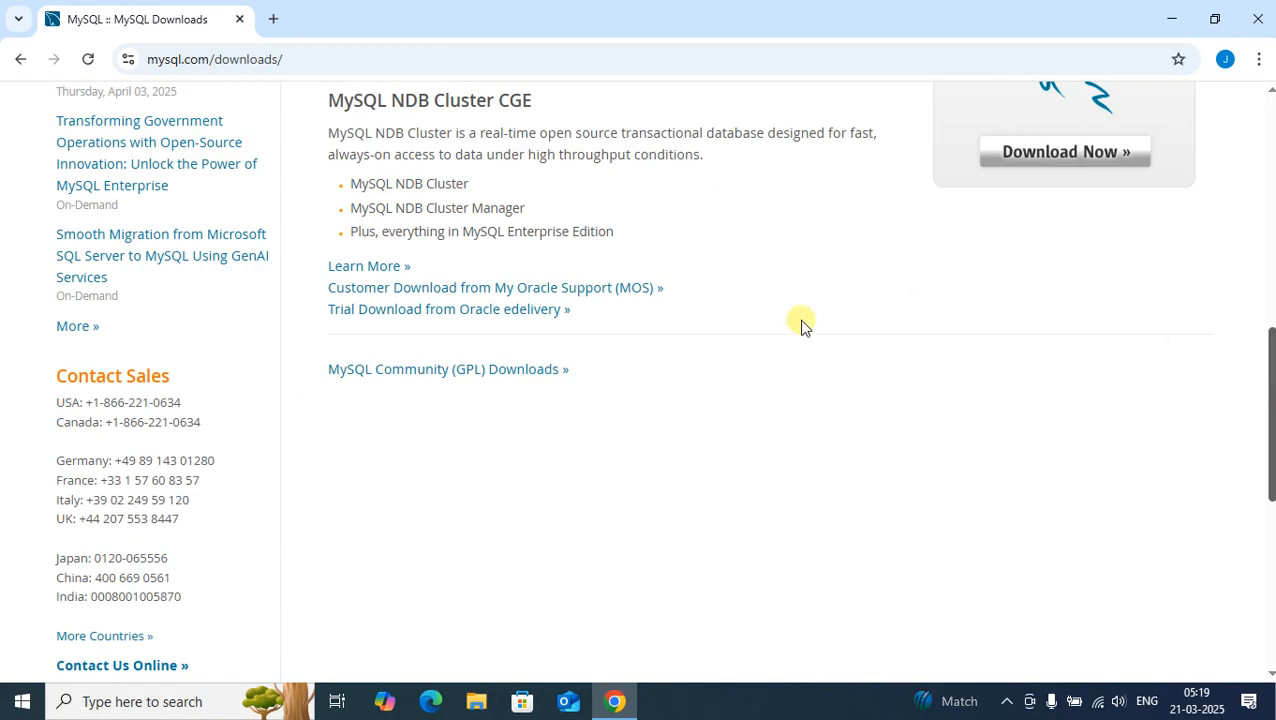
click(425, 367)
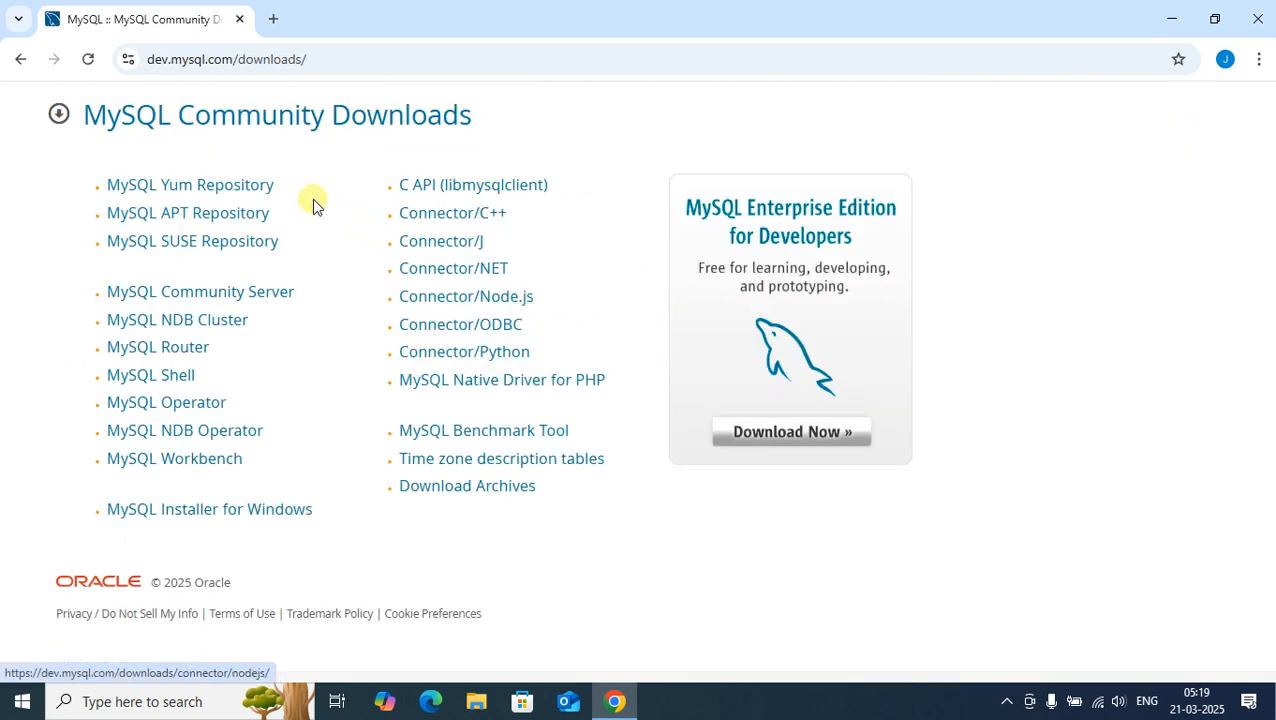
click(221, 522)
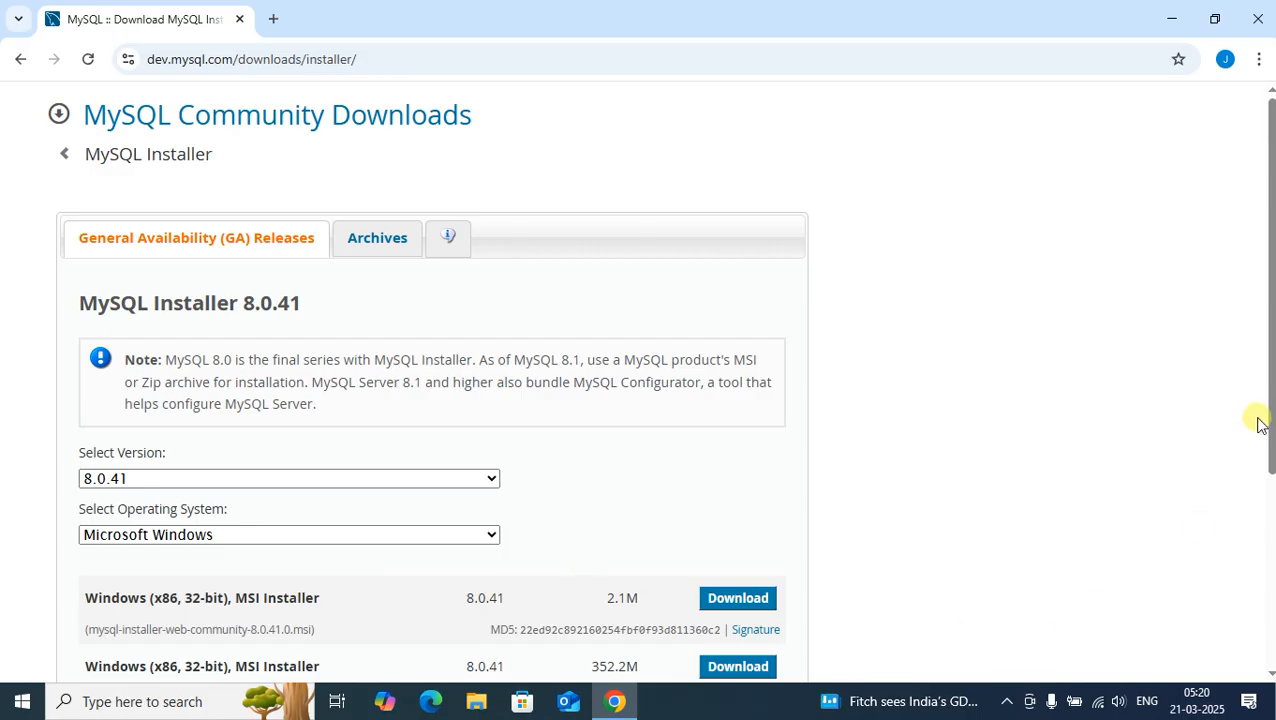
Step: Download the 2.1M Windows web installer (mysql-installer-web-community-8.0.41.0.msi) without logging in and launch it
drag(1268, 432, 1267, 487)
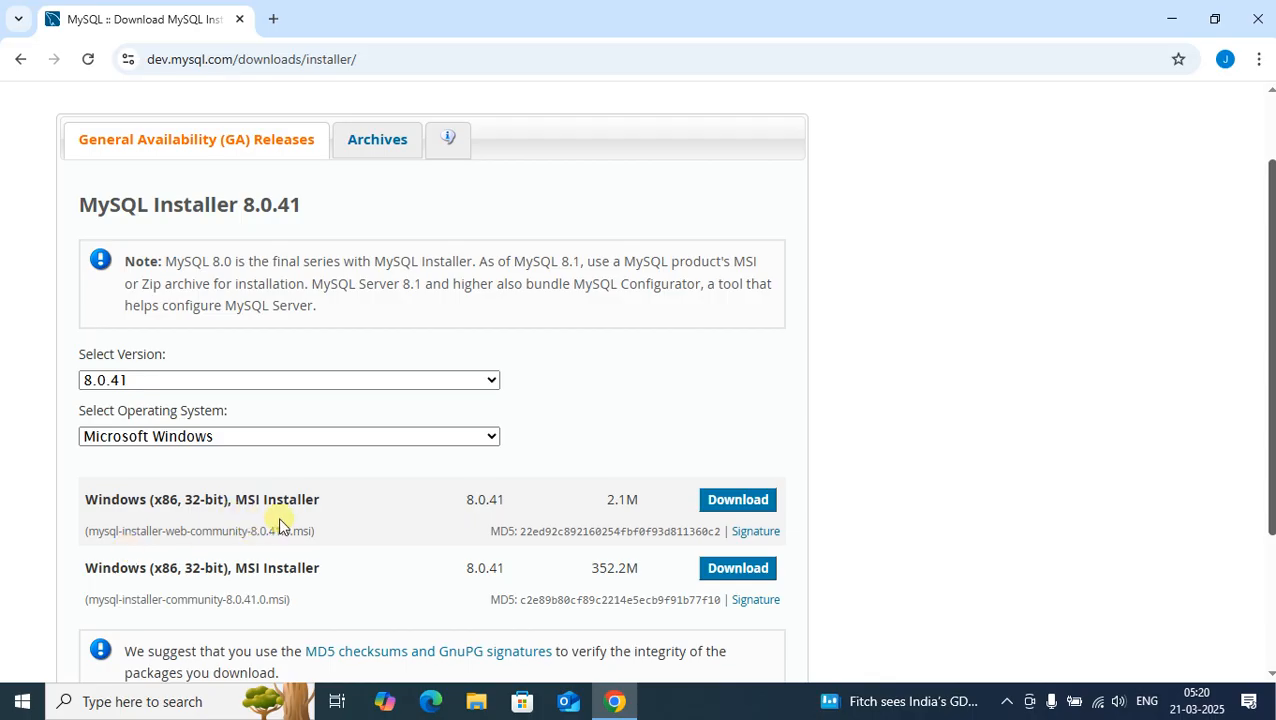
click(726, 502)
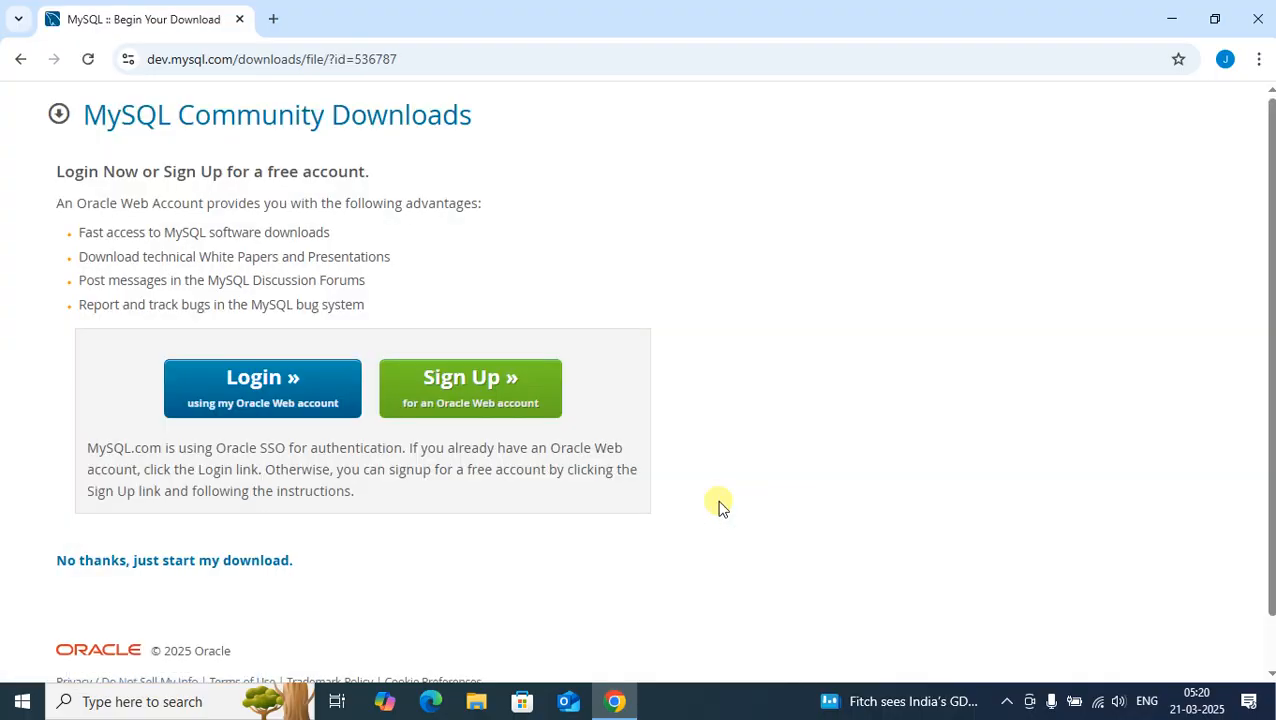
click(195, 562)
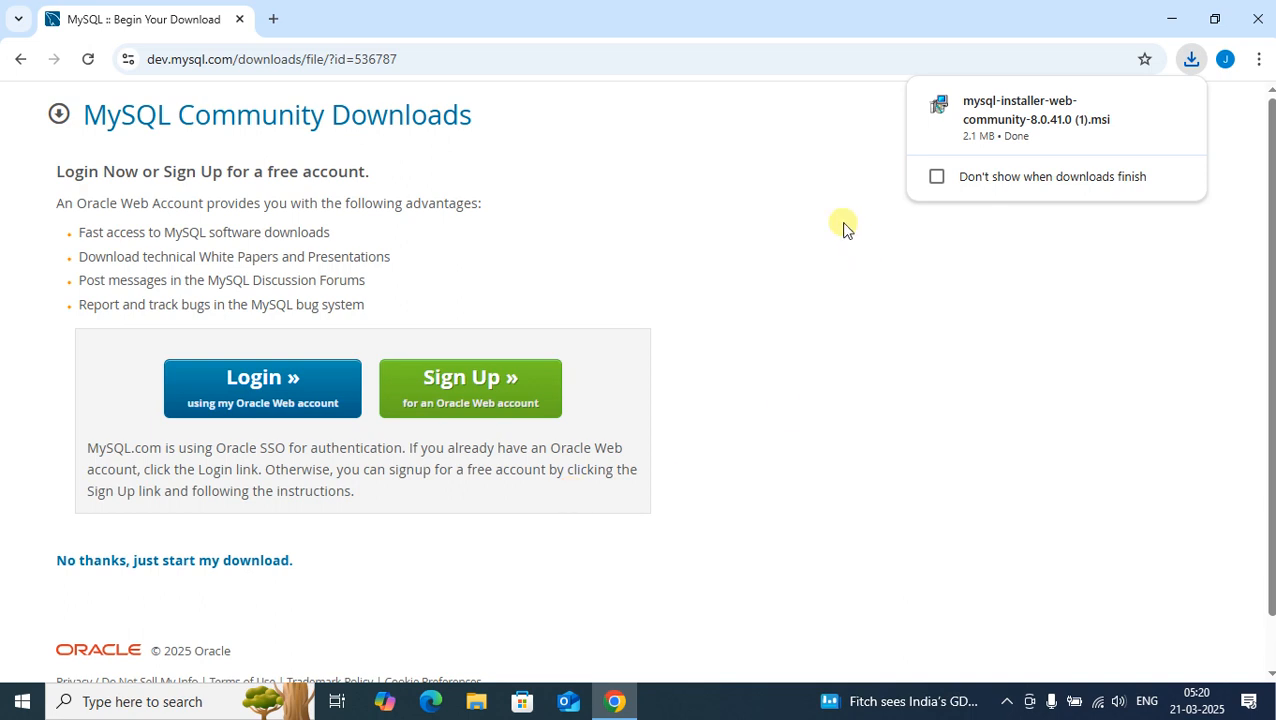
click(1003, 120)
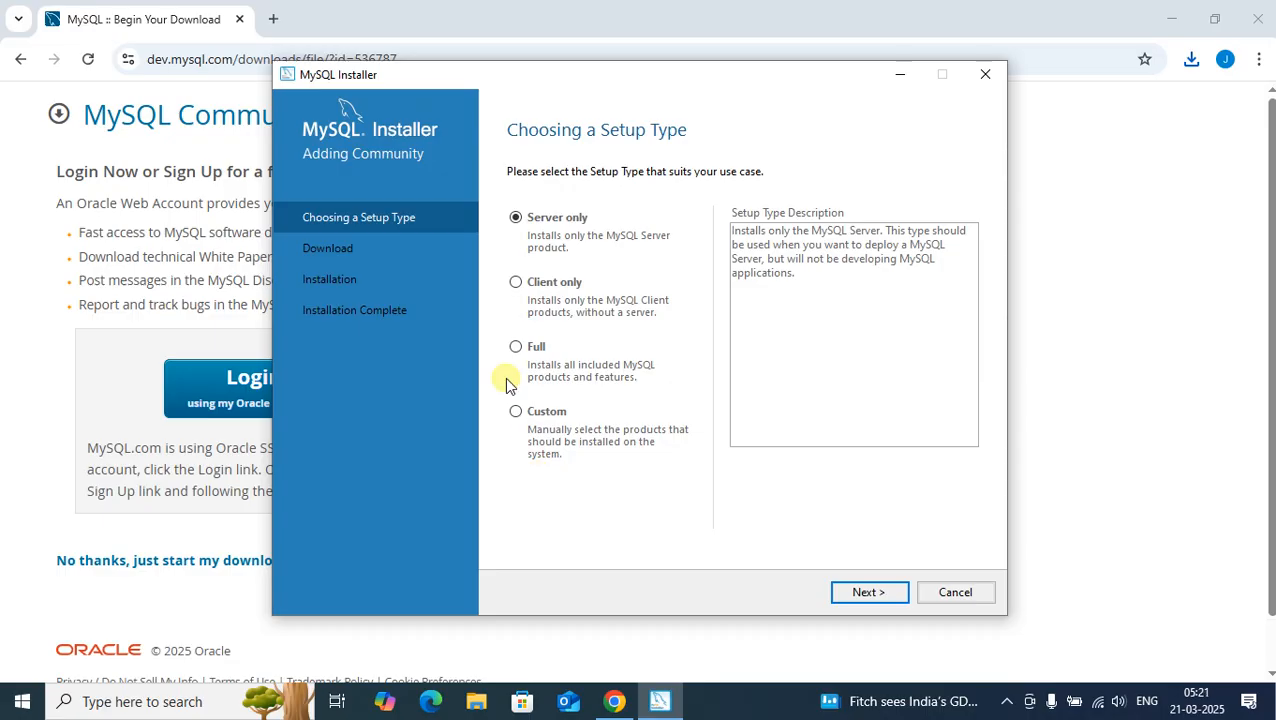
Step: Choose the Custom setup type and add MySQL Server 8.0.41 - X64 to the products to be installed
click(517, 413)
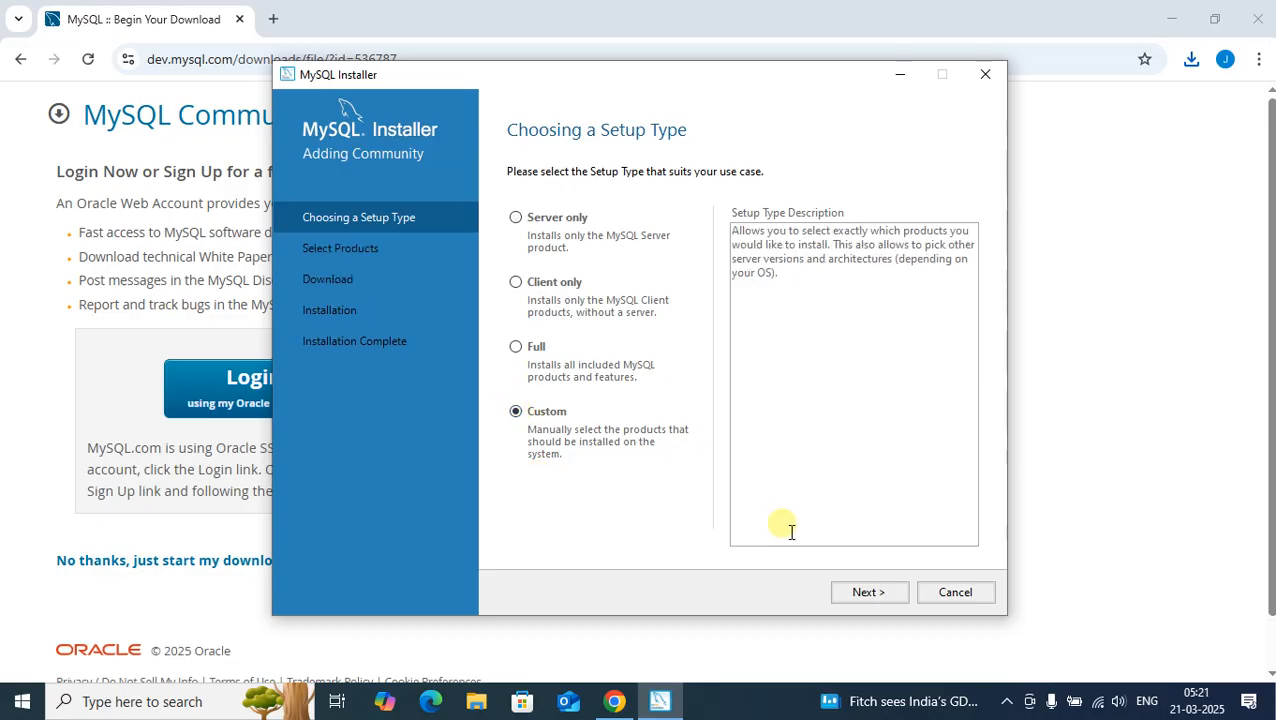
click(867, 592)
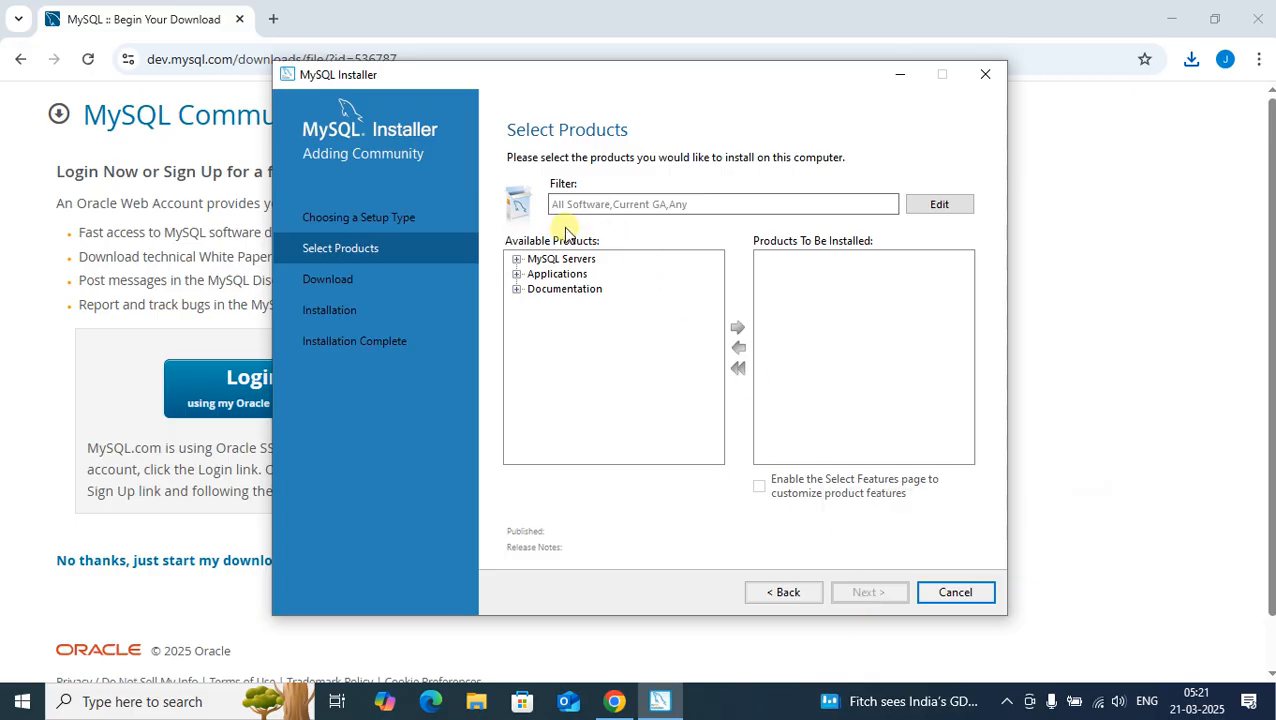
click(517, 259)
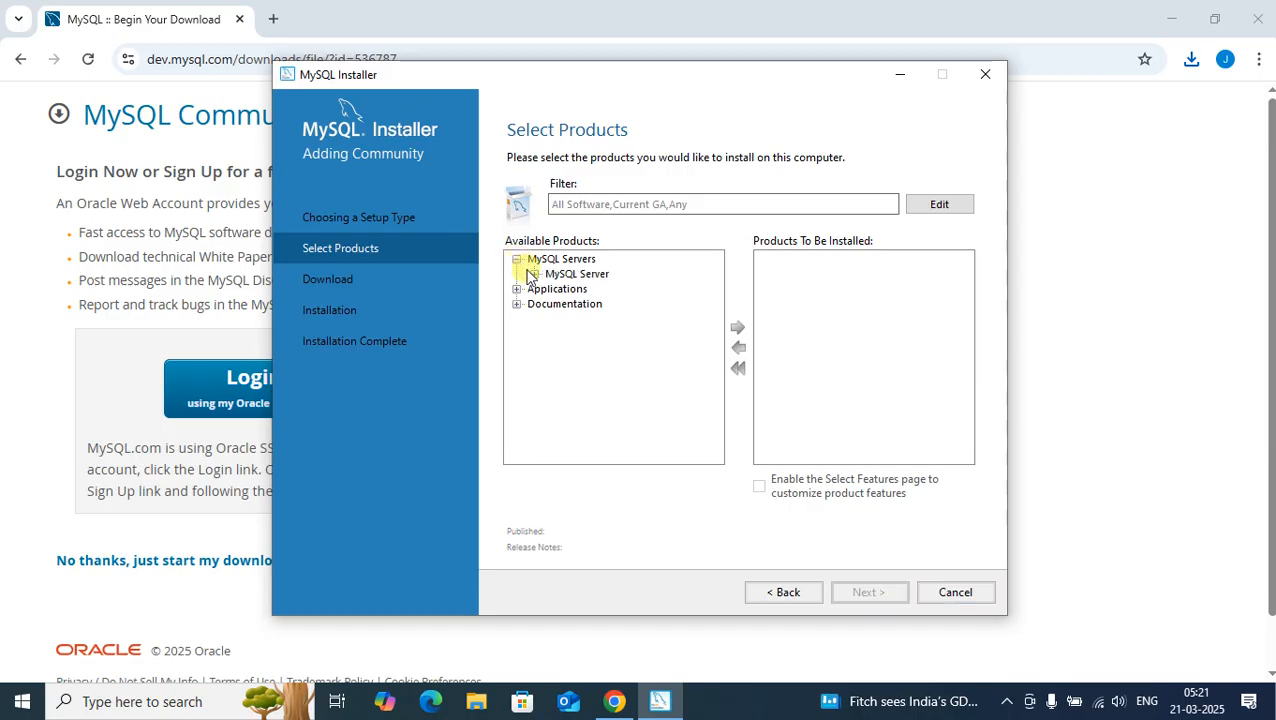
click(533, 274)
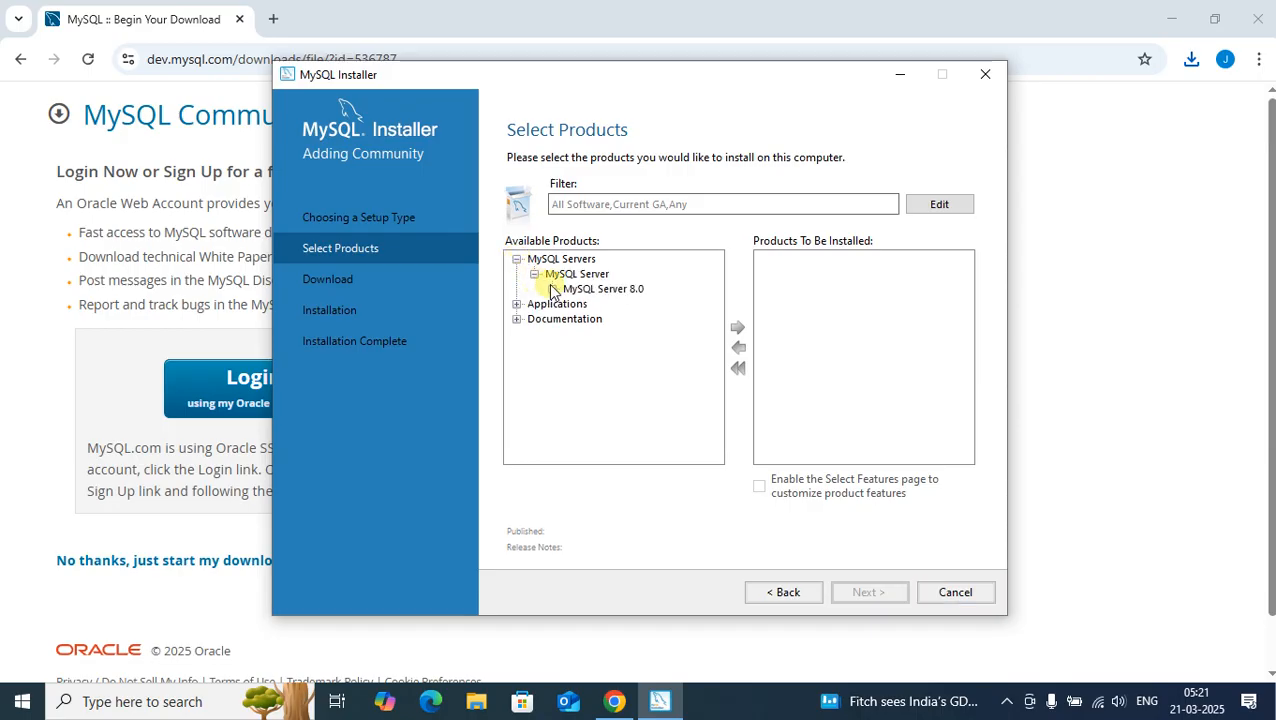
click(552, 289)
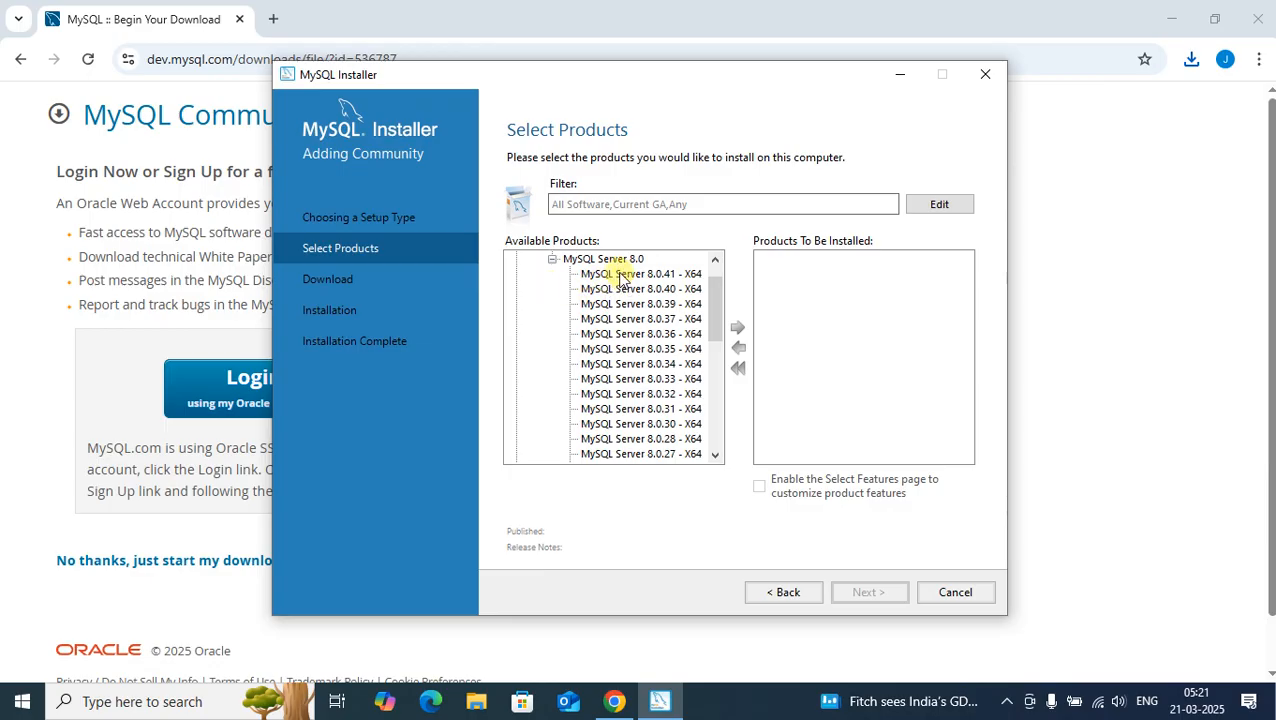
click(621, 274)
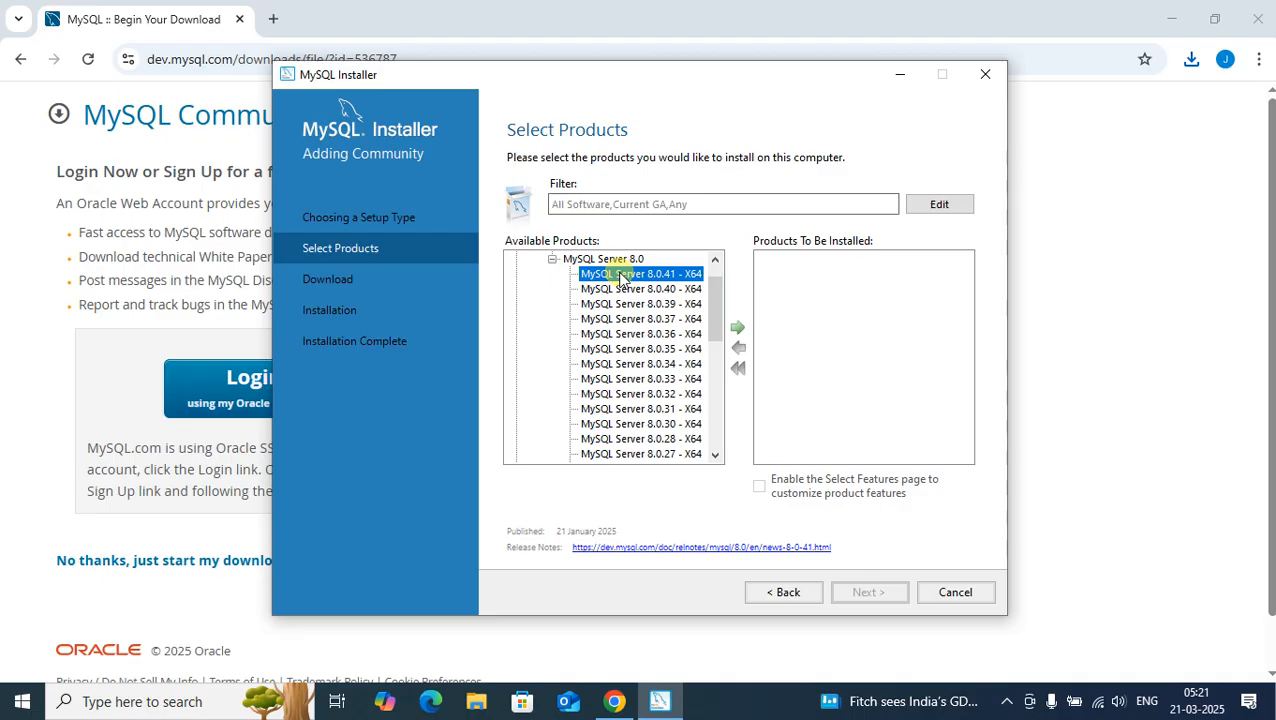
click(737, 328)
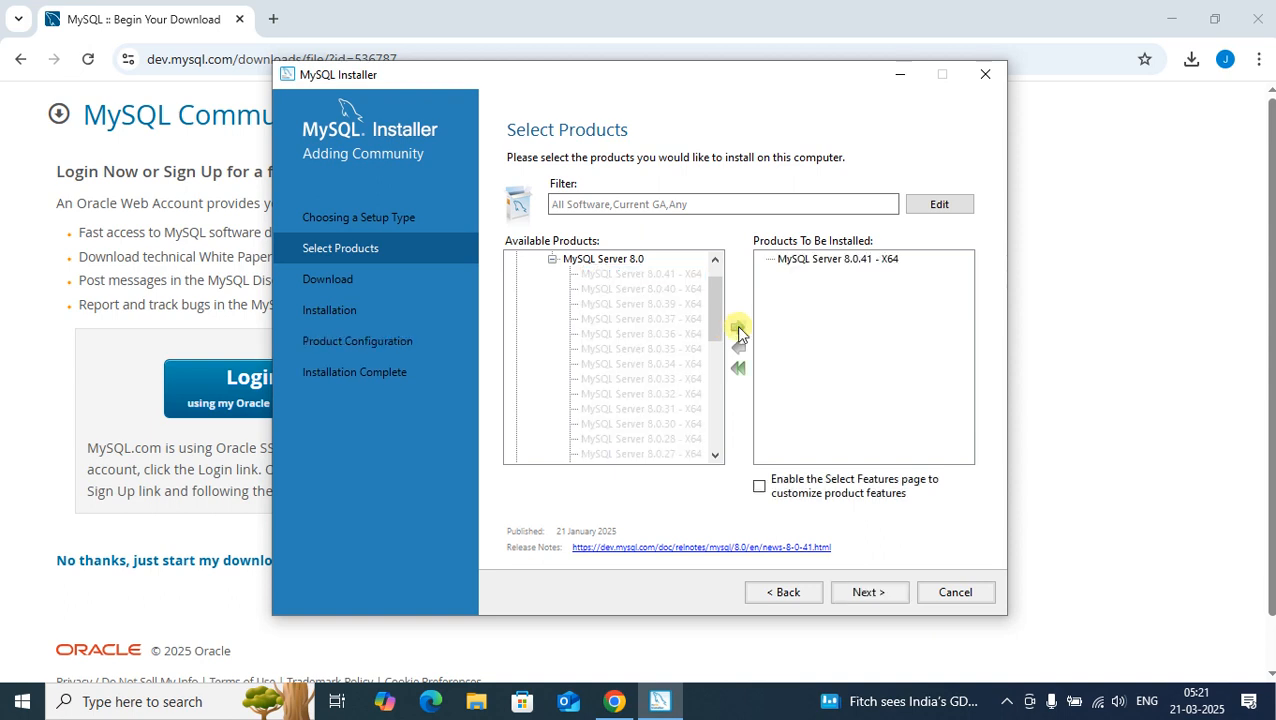
Step: Add MySQL Workbench 8.0.41 - X64 from Applications to the products to be installed
click(552, 259)
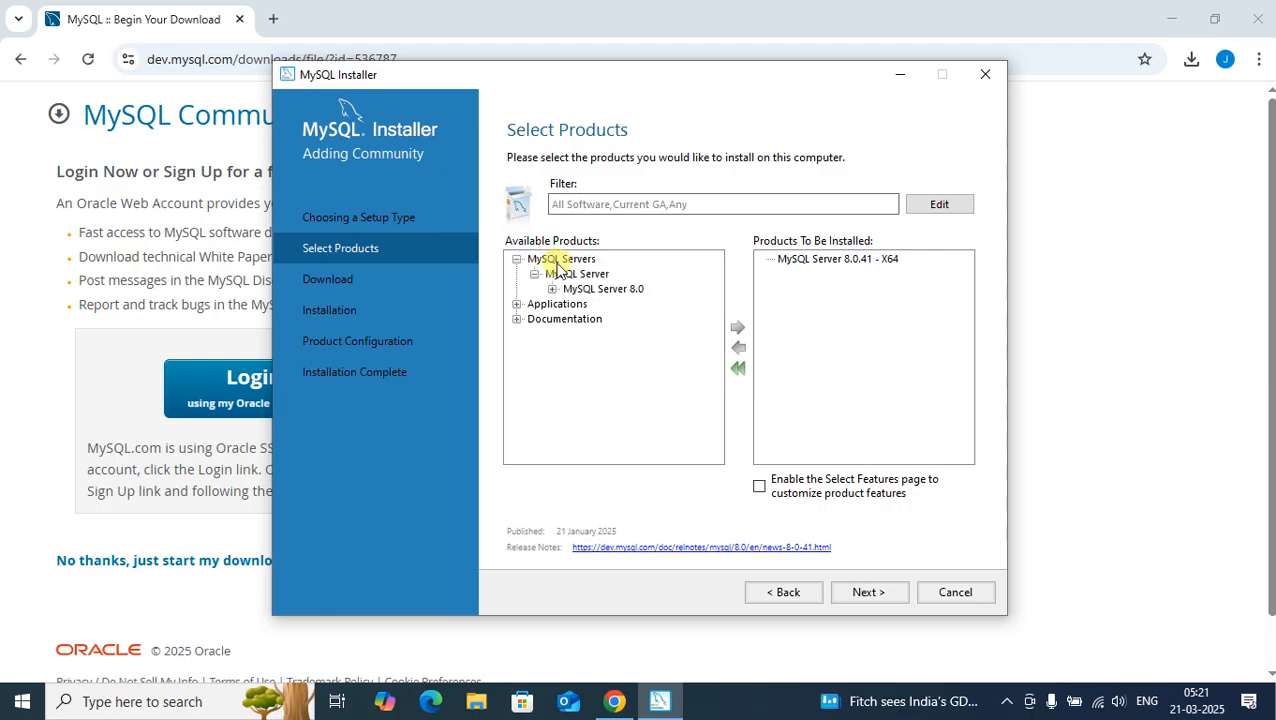
click(517, 304)
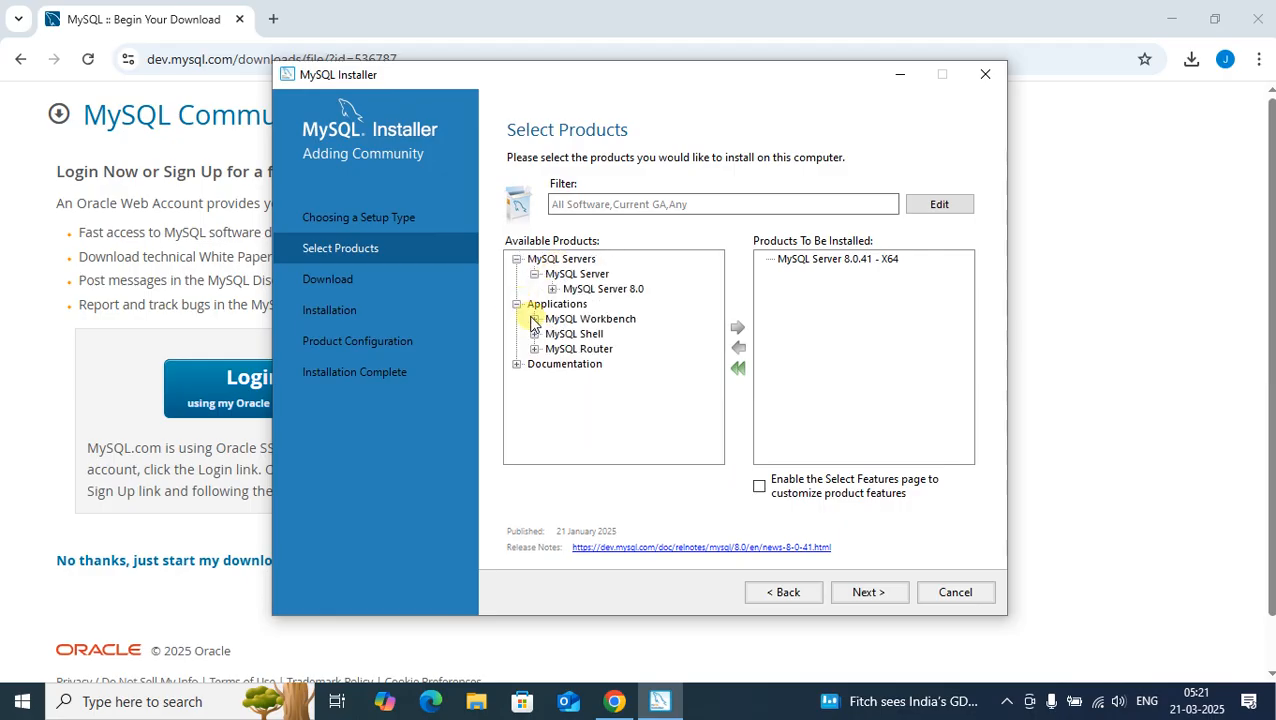
click(535, 320)
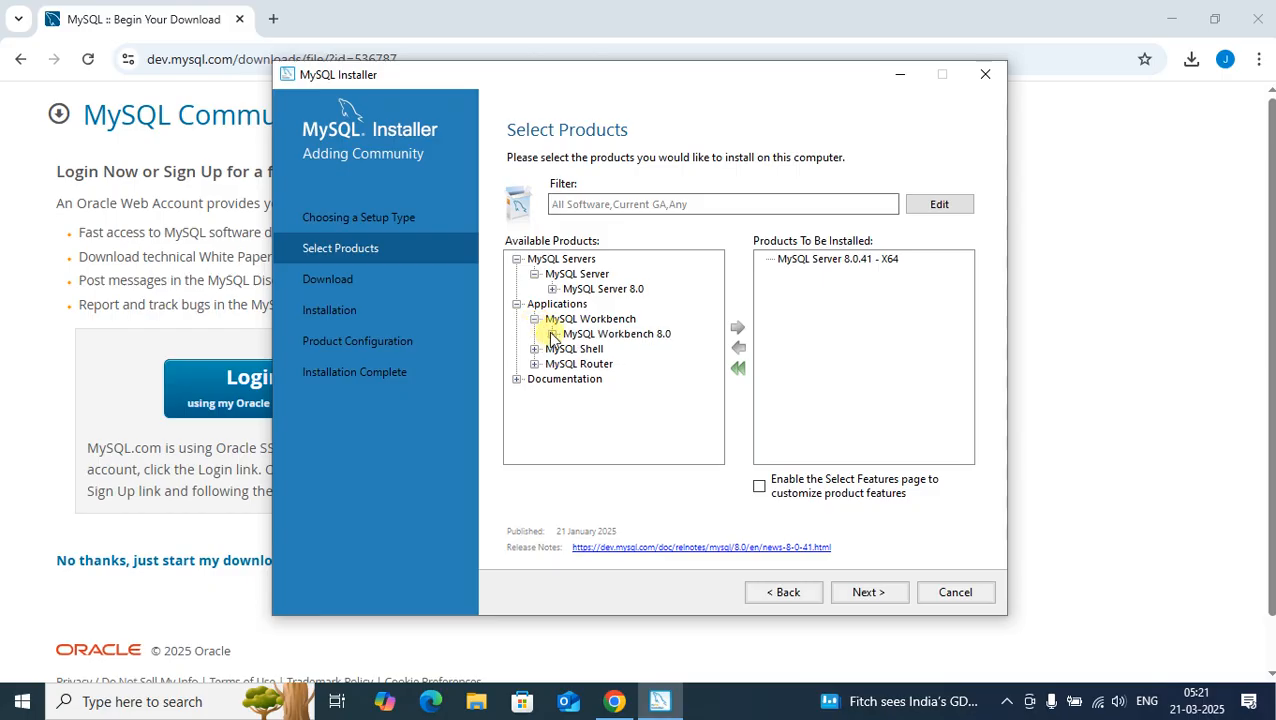
click(552, 334)
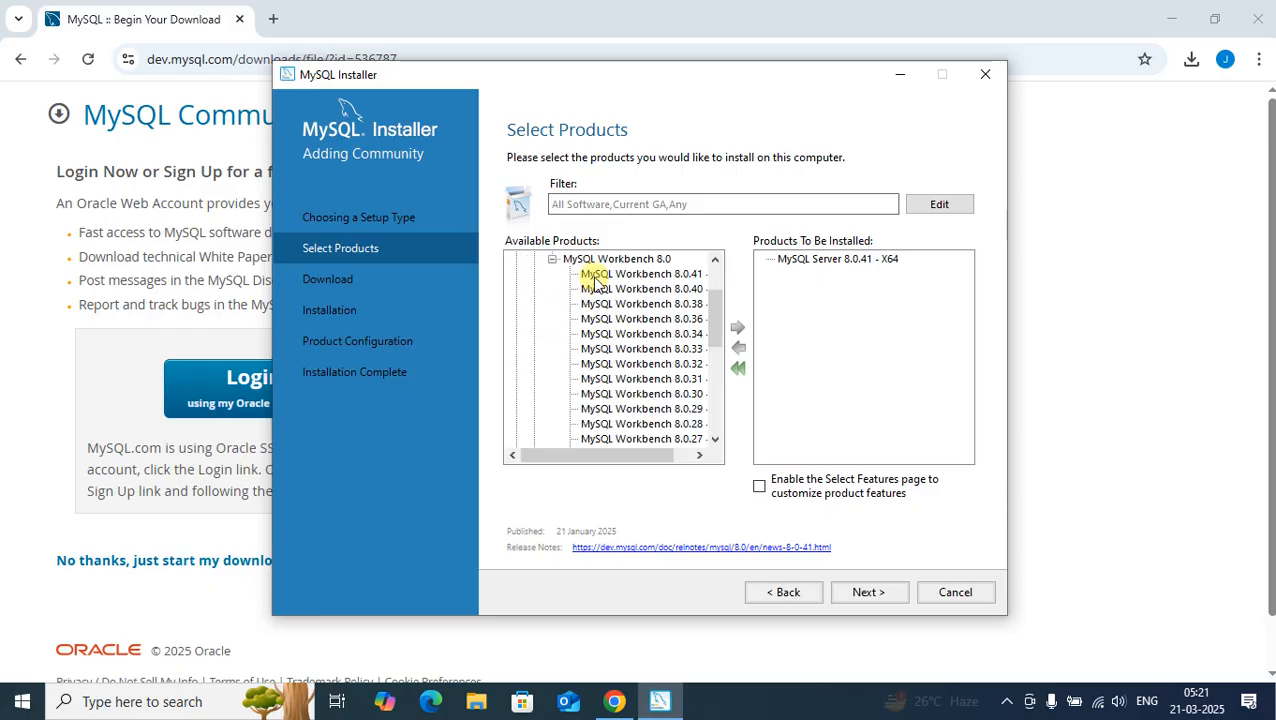
drag(640, 456, 723, 456)
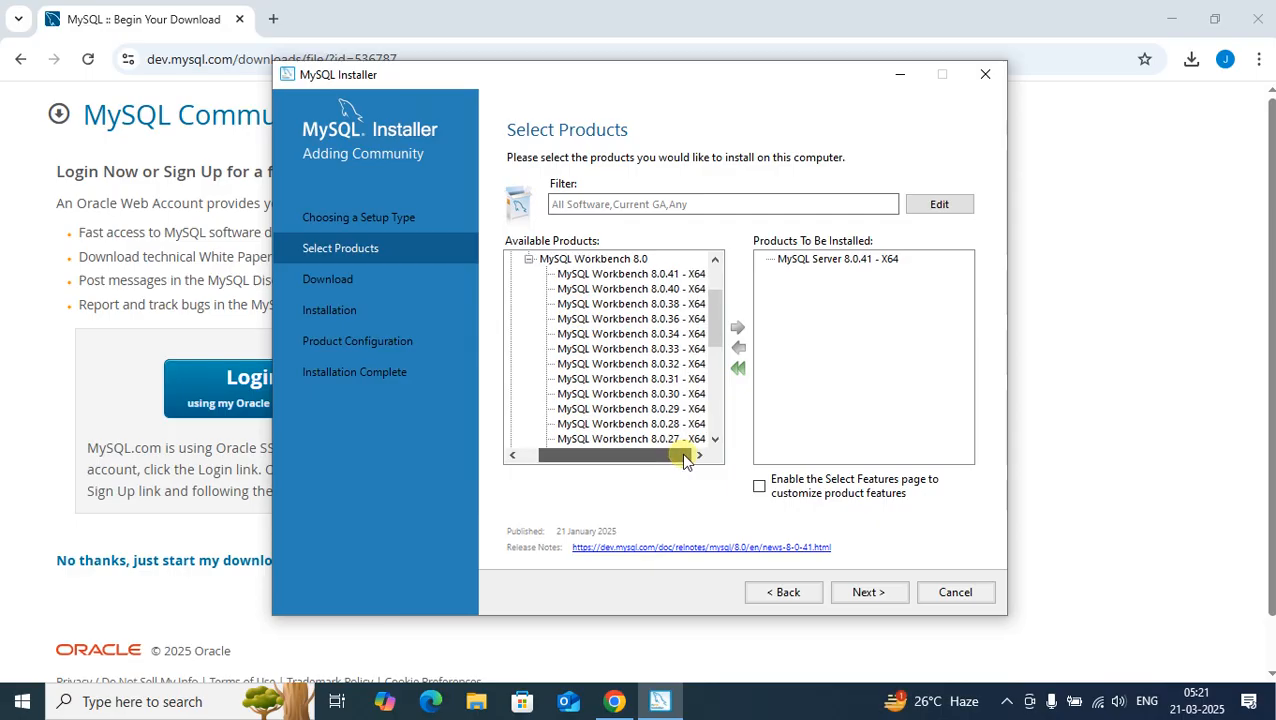
click(617, 276)
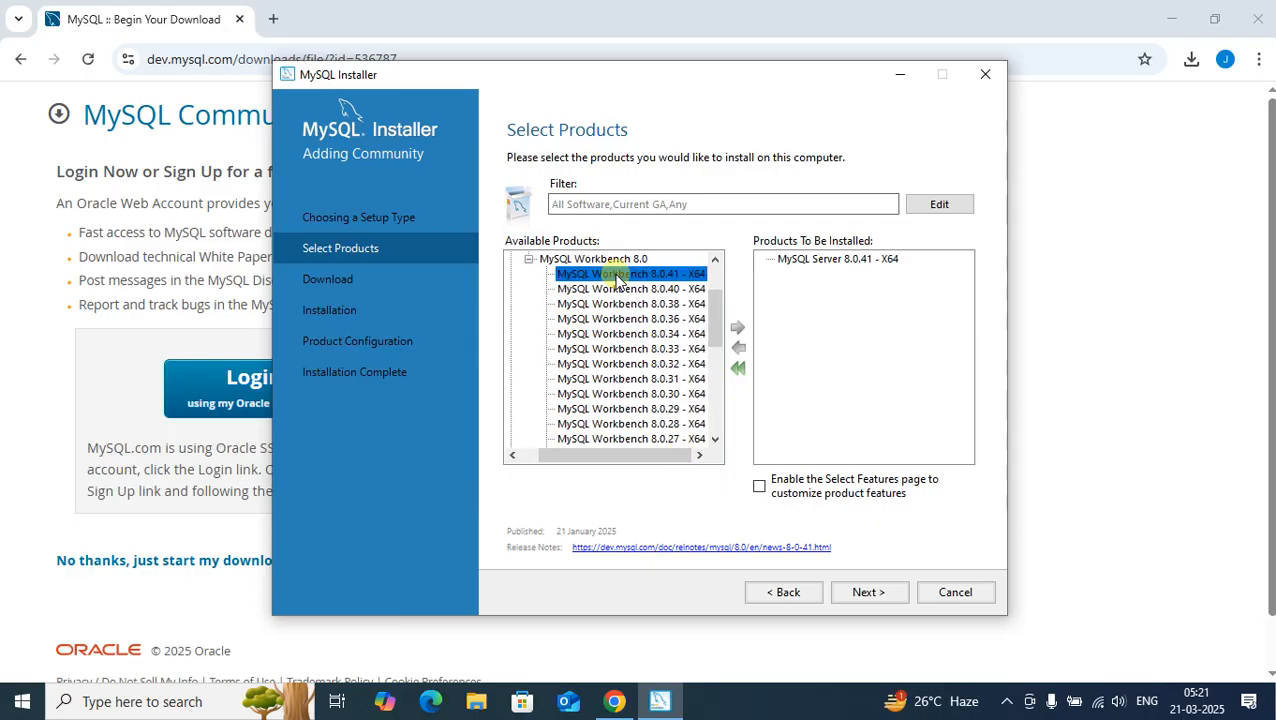
click(737, 328)
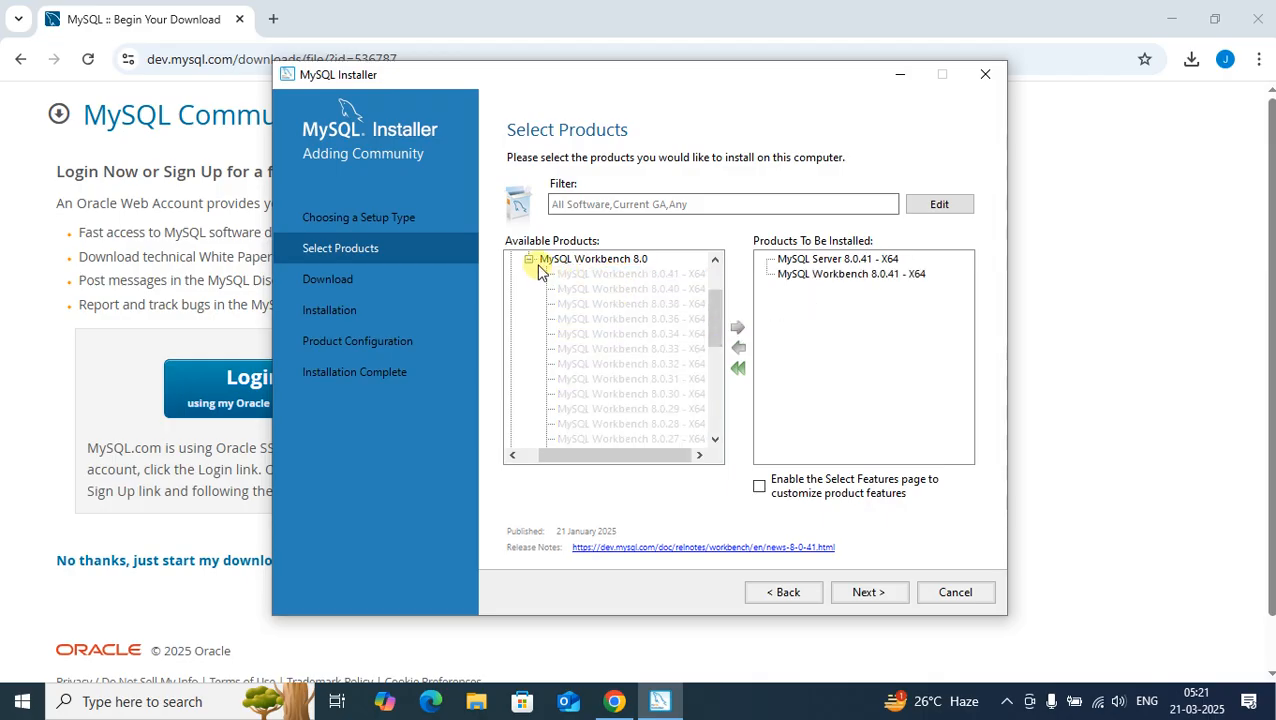
Step: Add MySQL Shell 8.0.41 - X64 to the products to be installed and download all the selected products
click(529, 259)
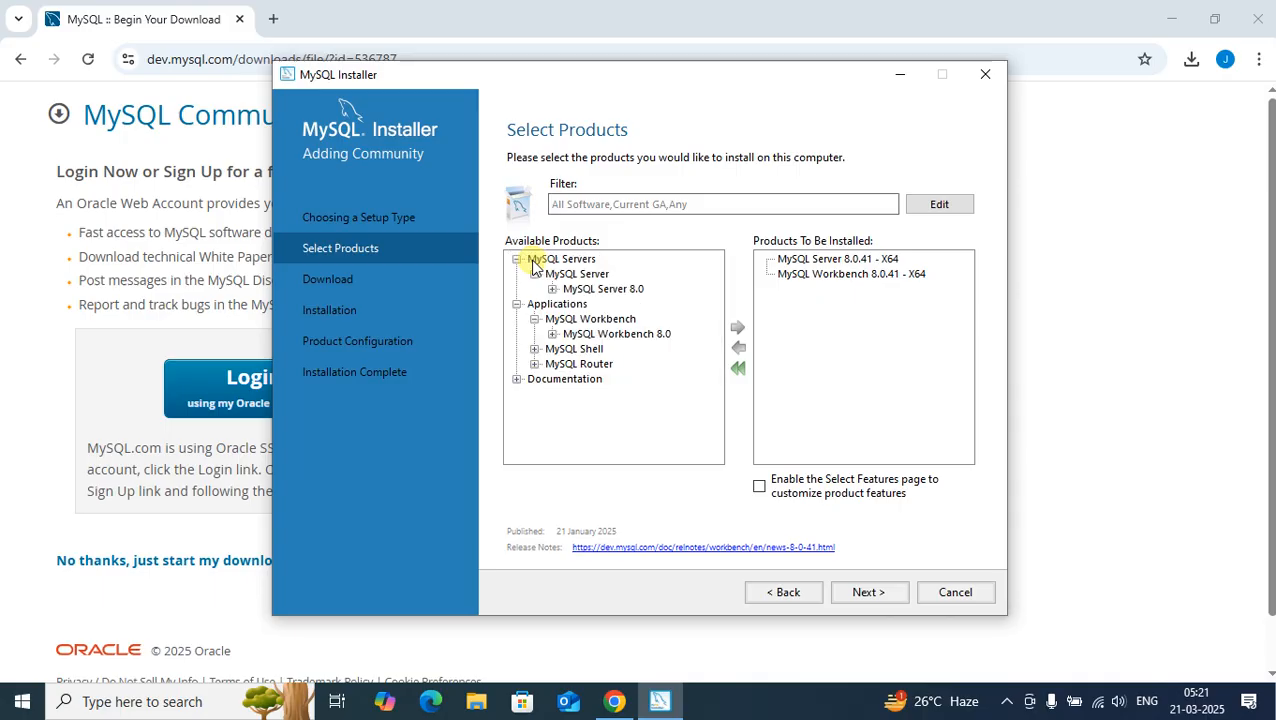
click(534, 349)
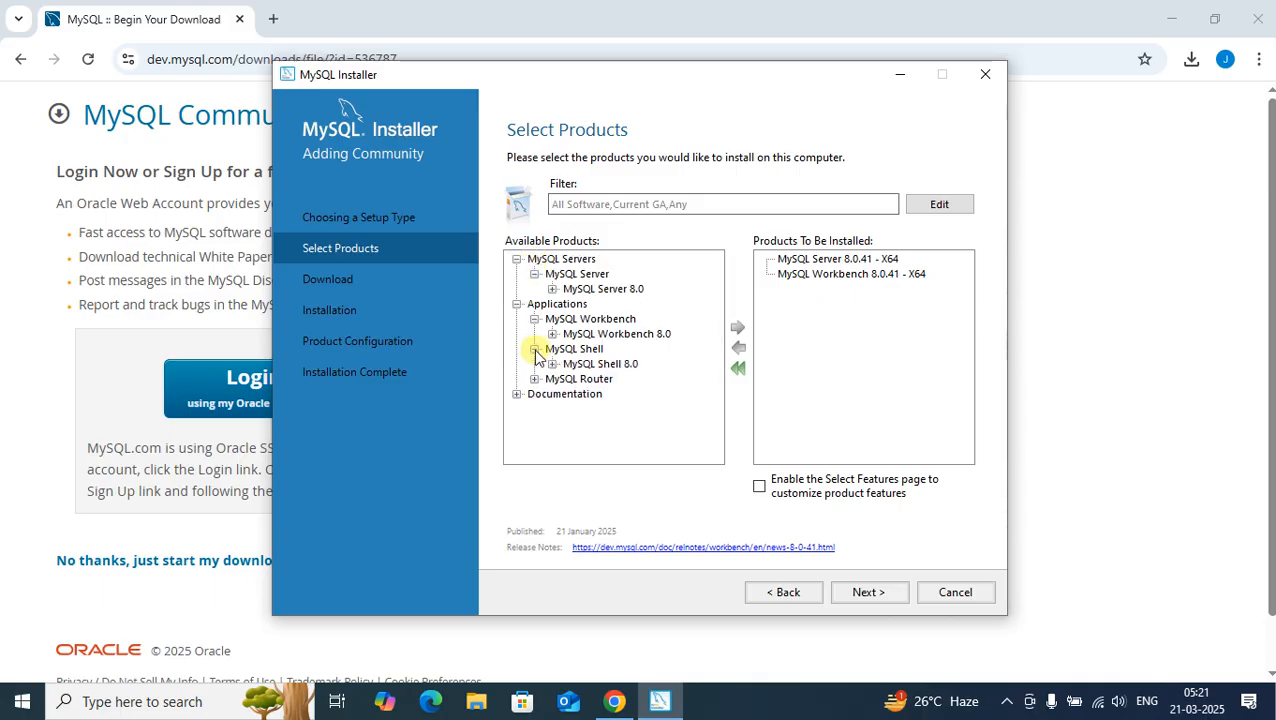
click(552, 364)
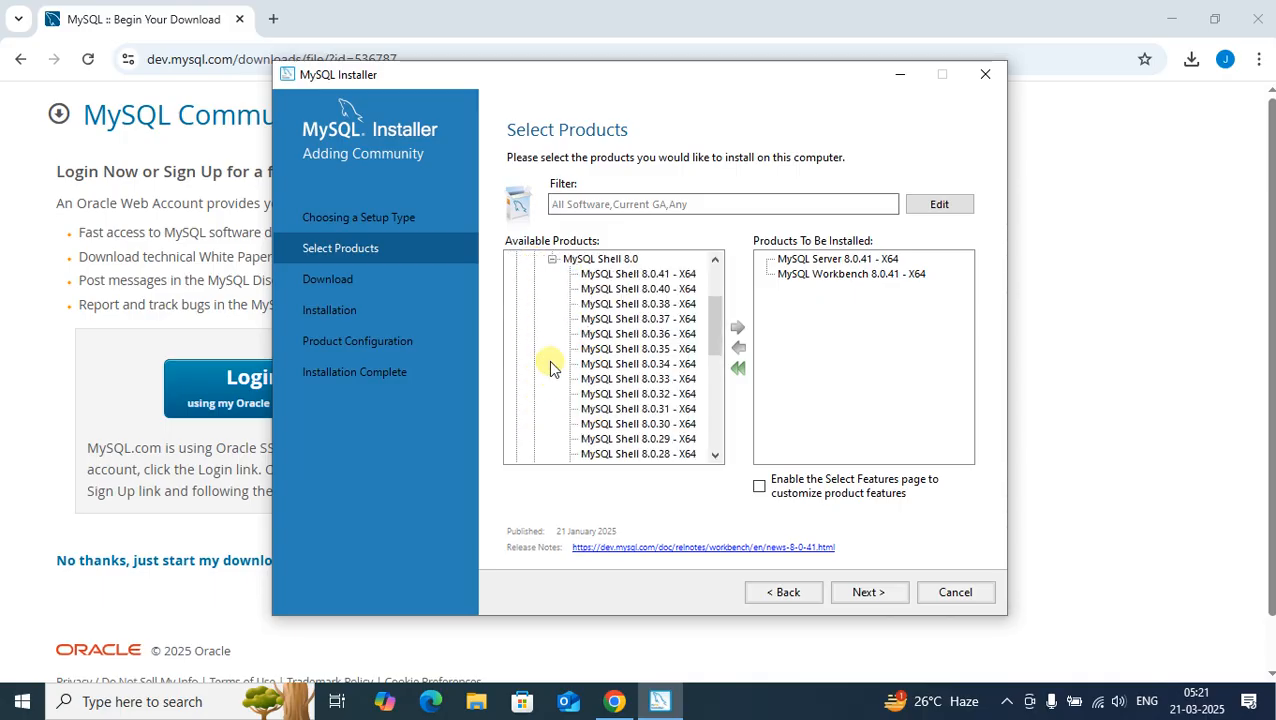
click(590, 276)
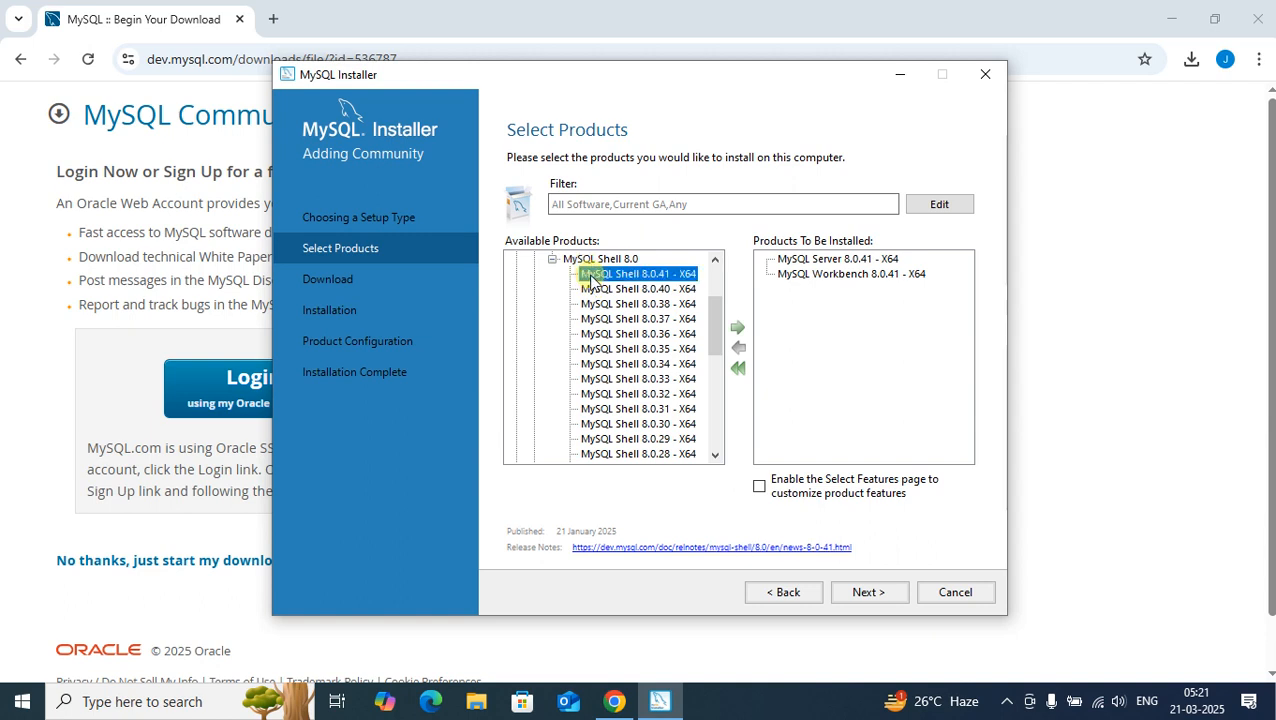
click(739, 328)
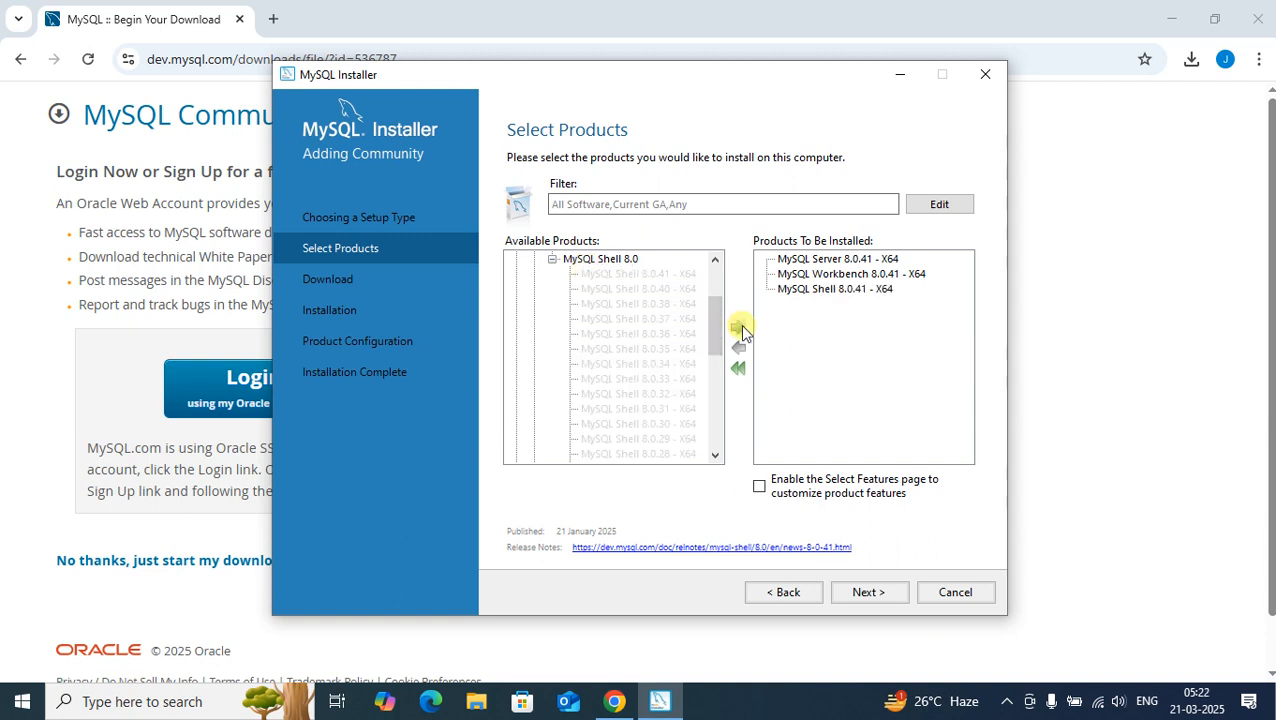
click(868, 592)
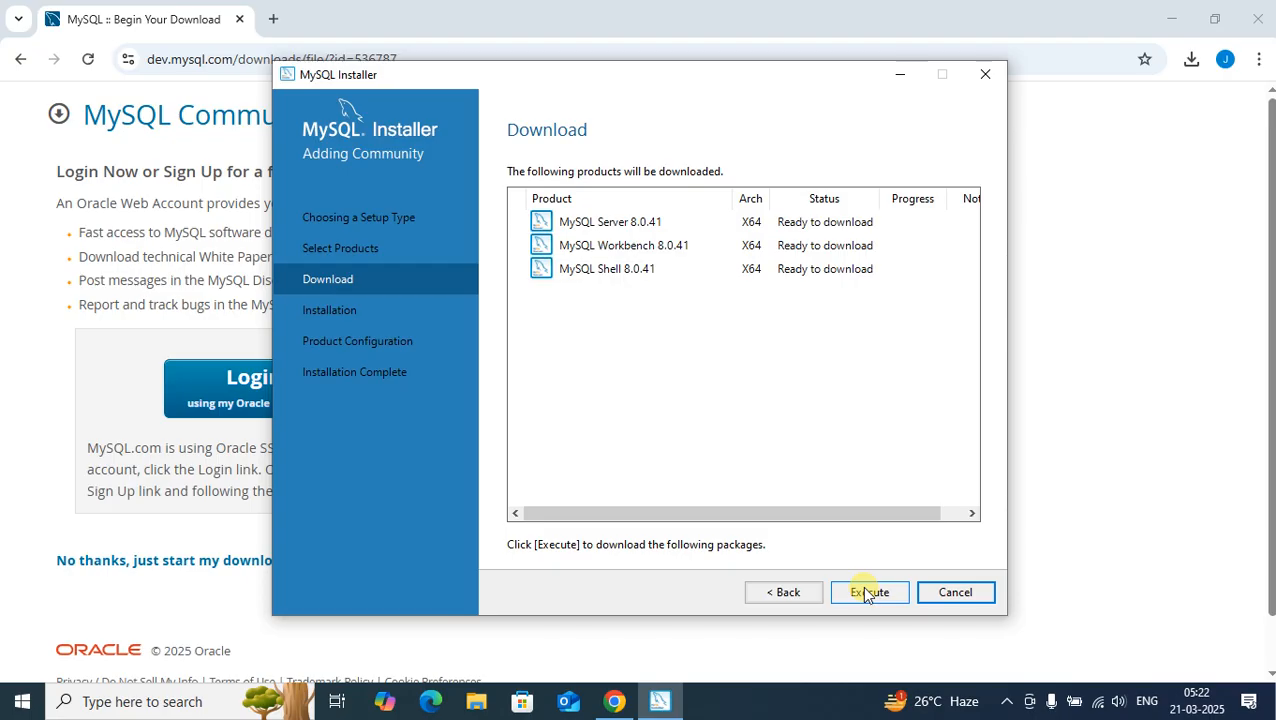
click(868, 592)
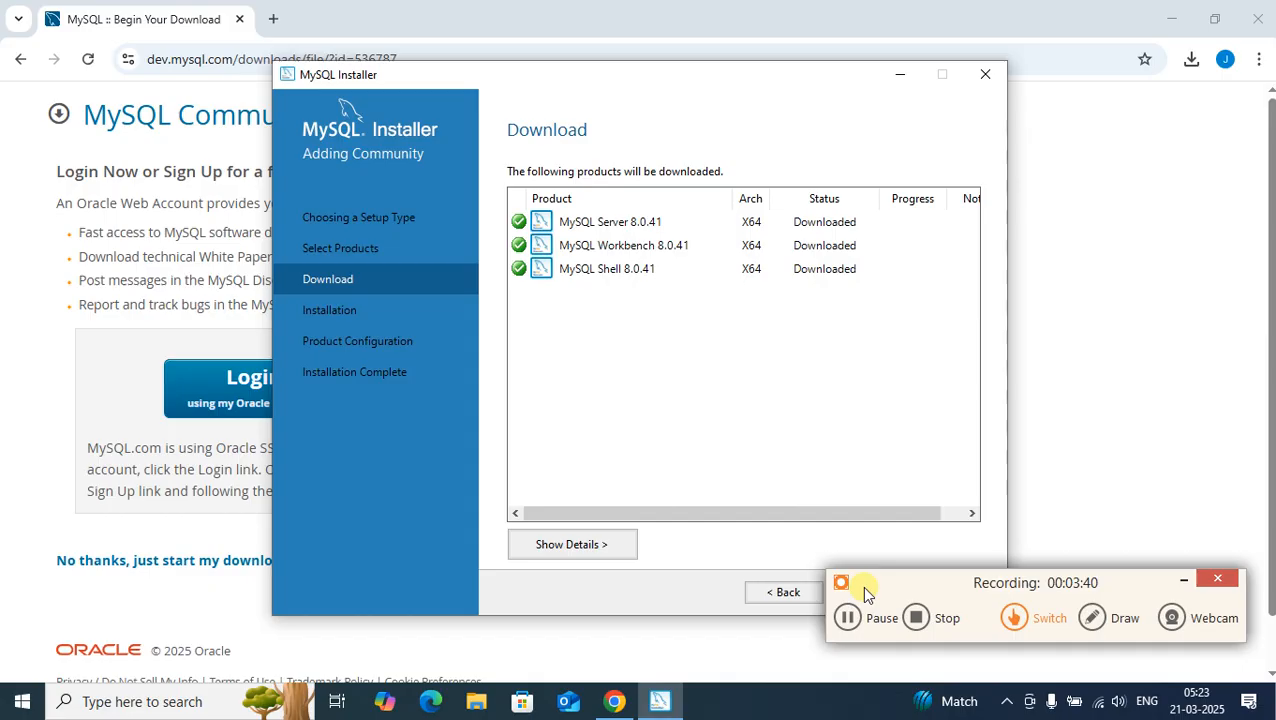
Step: Continue past the finished downloads and install MySQL Server, MySQL Workbench and MySQL Shell 8.0.41
click(709, 477)
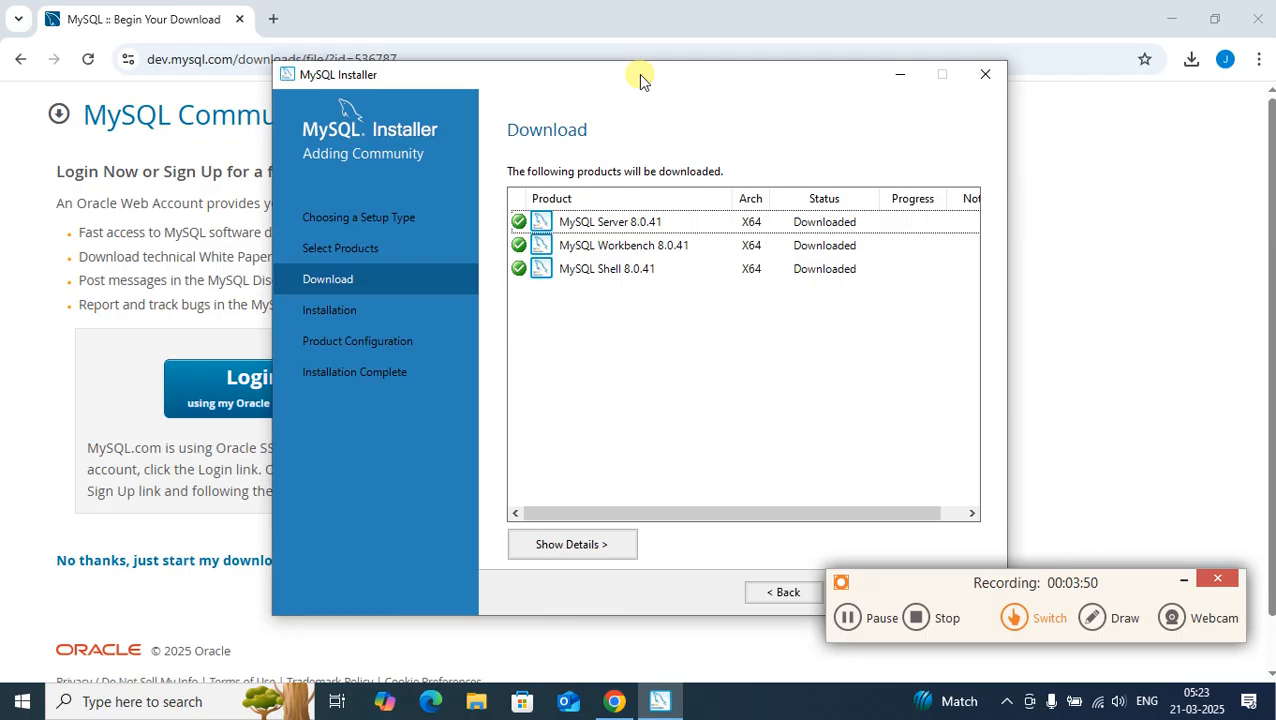
drag(640, 78, 586, 48)
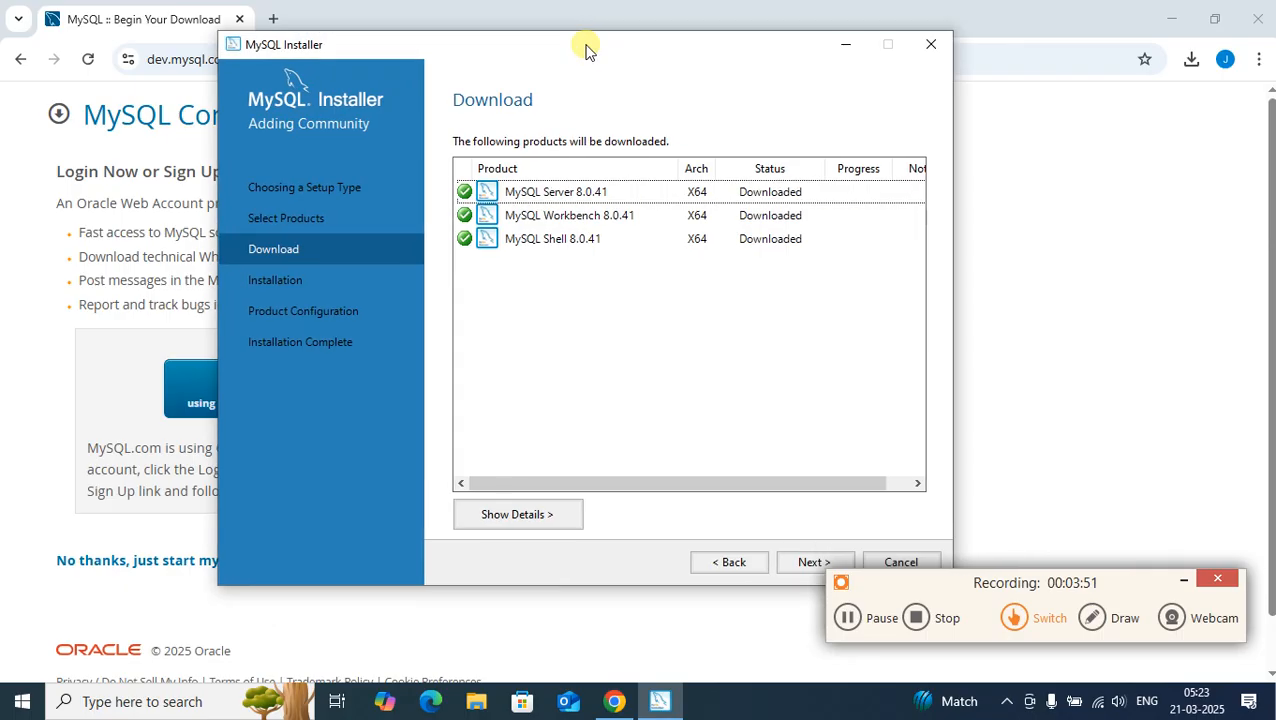
click(813, 562)
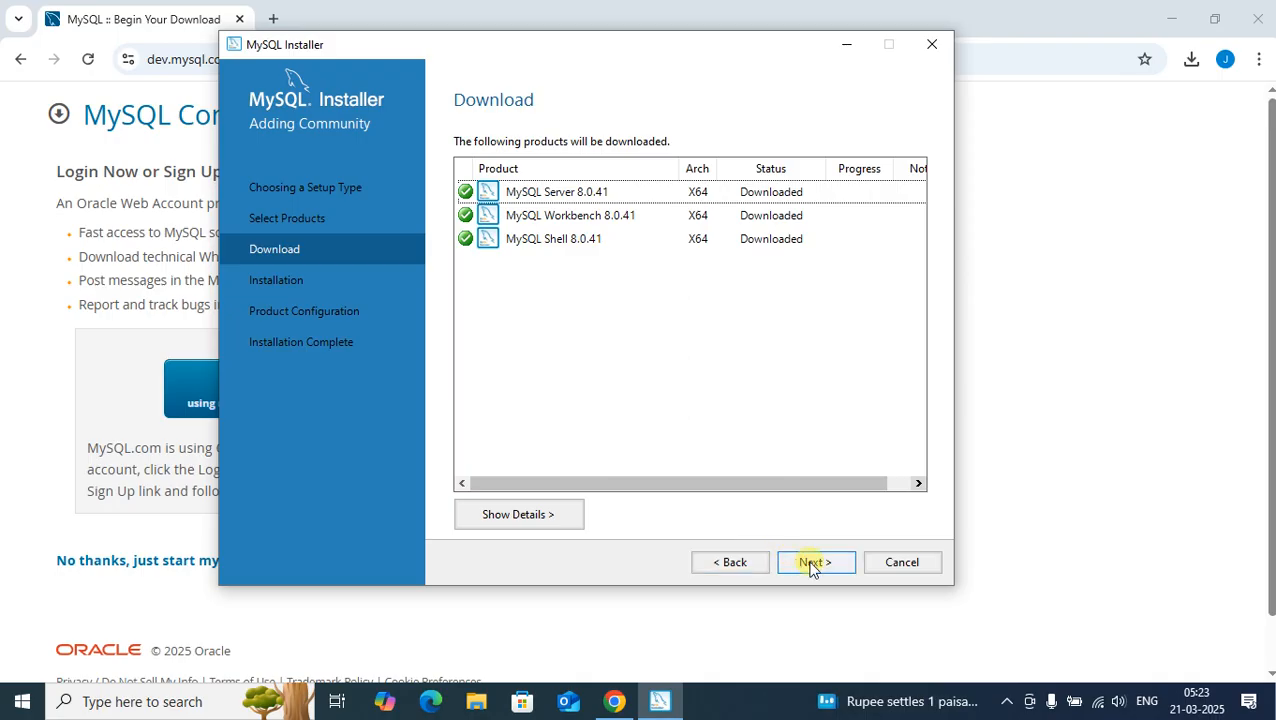
click(813, 563)
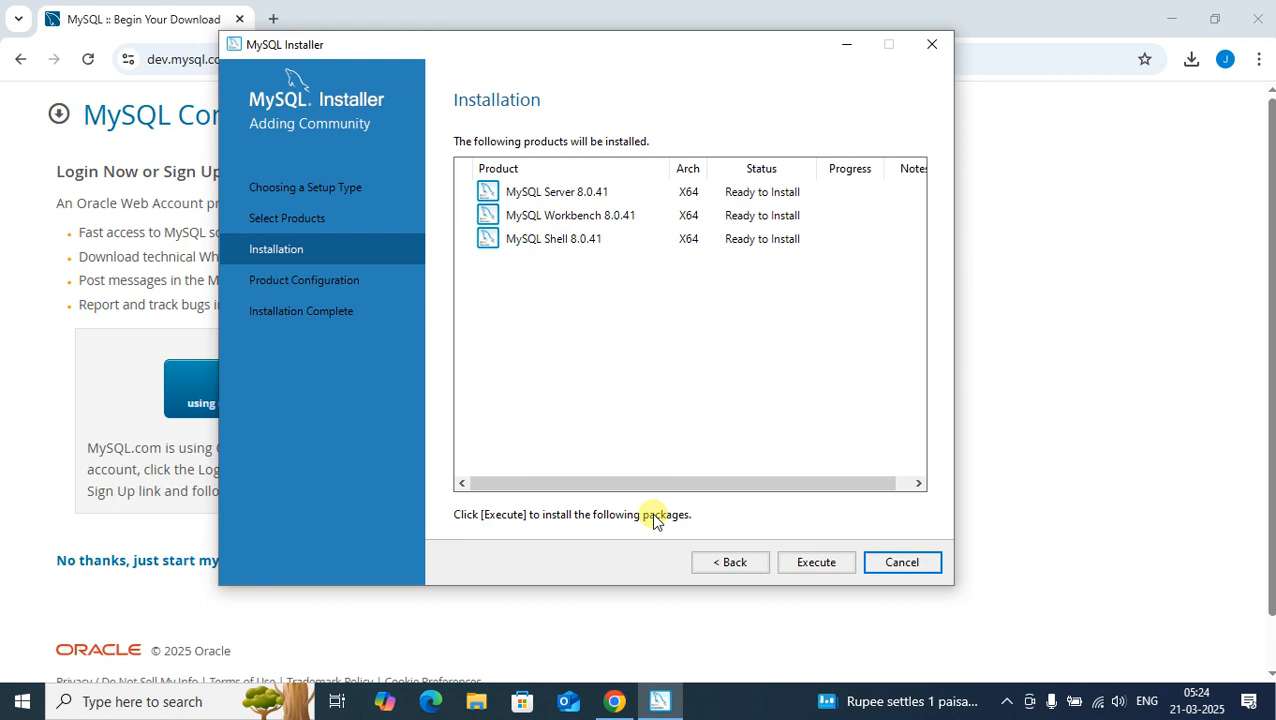
click(692, 430)
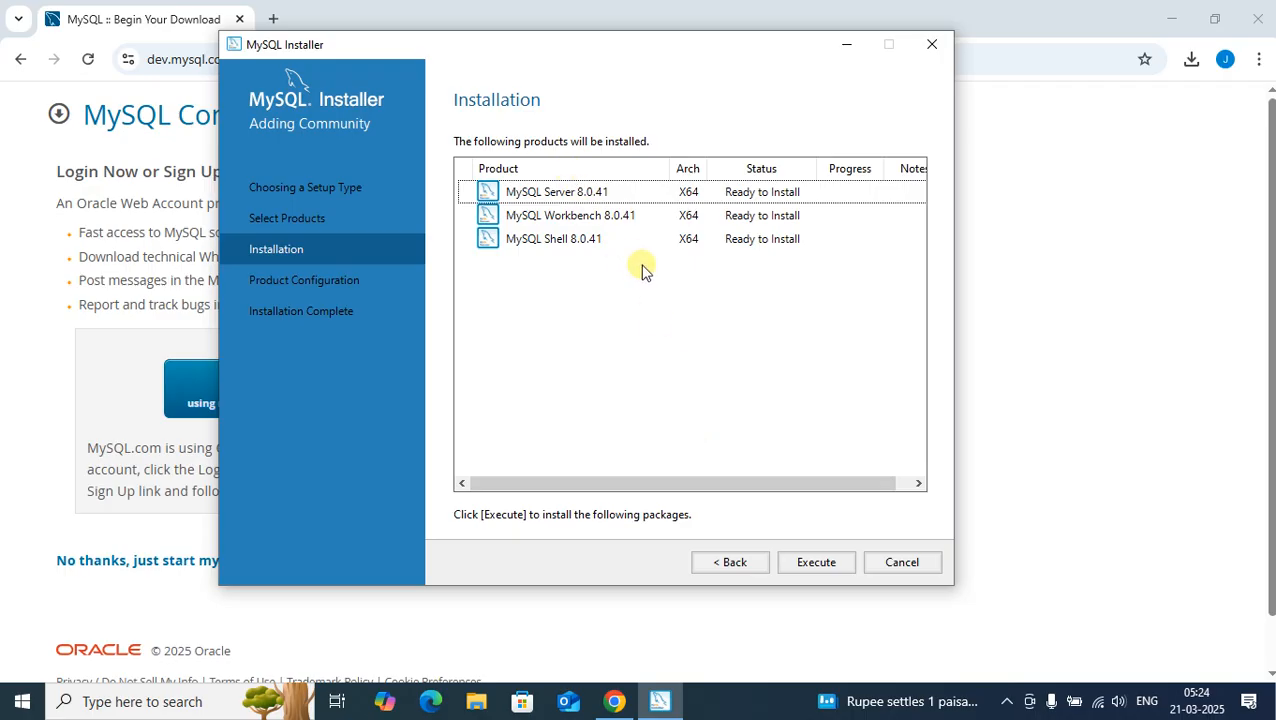
click(793, 566)
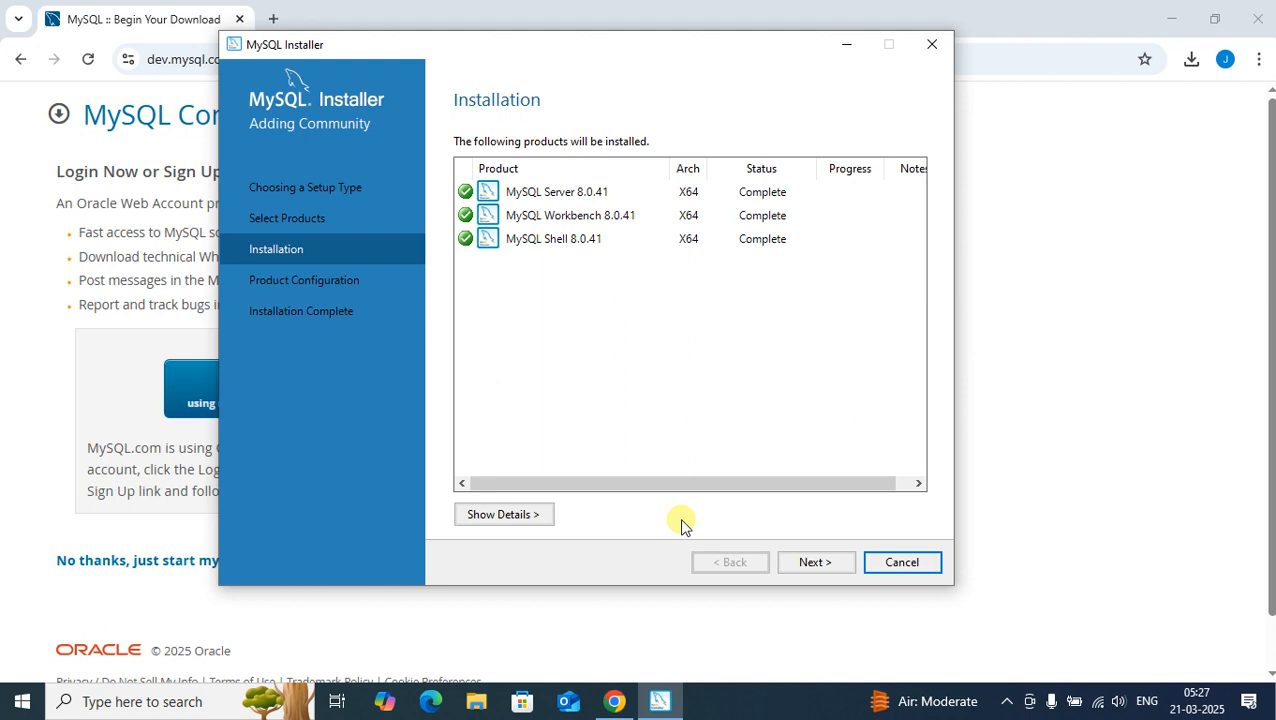
Step: Configure MySQL Server as a Development Computer on TCP/IP port 3306 with strong password encryption for authentication
click(800, 563)
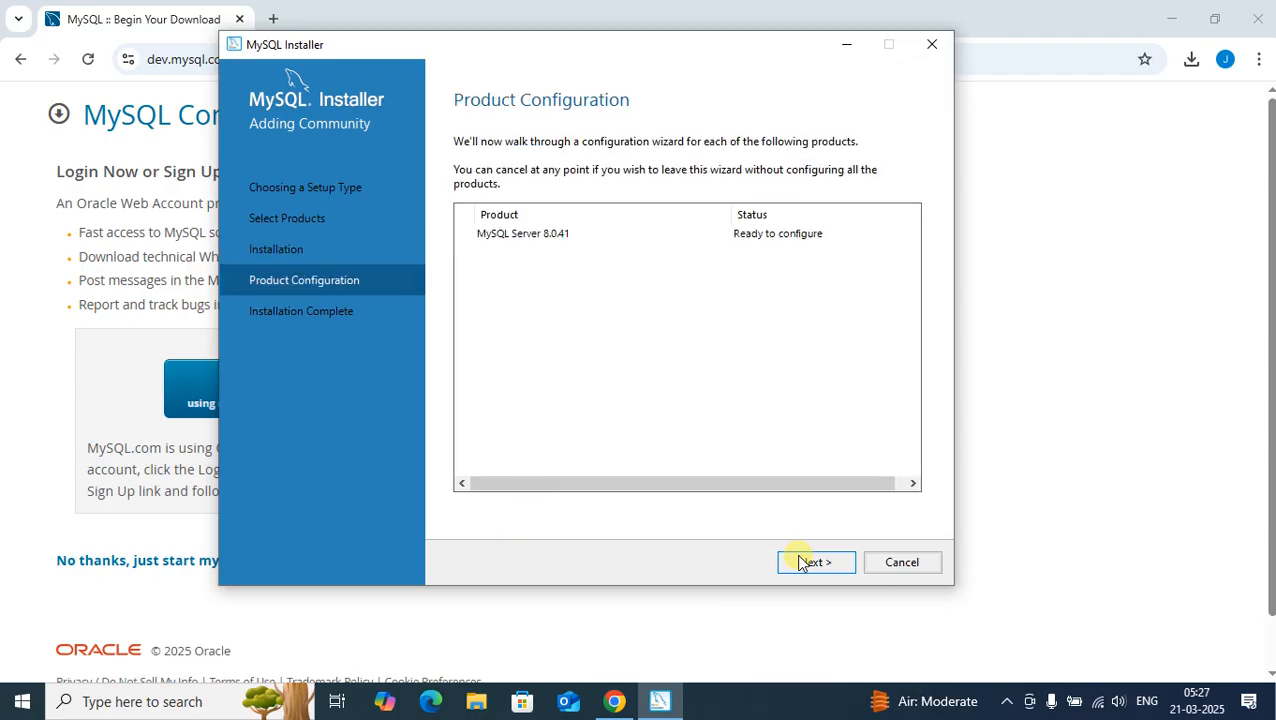
click(812, 562)
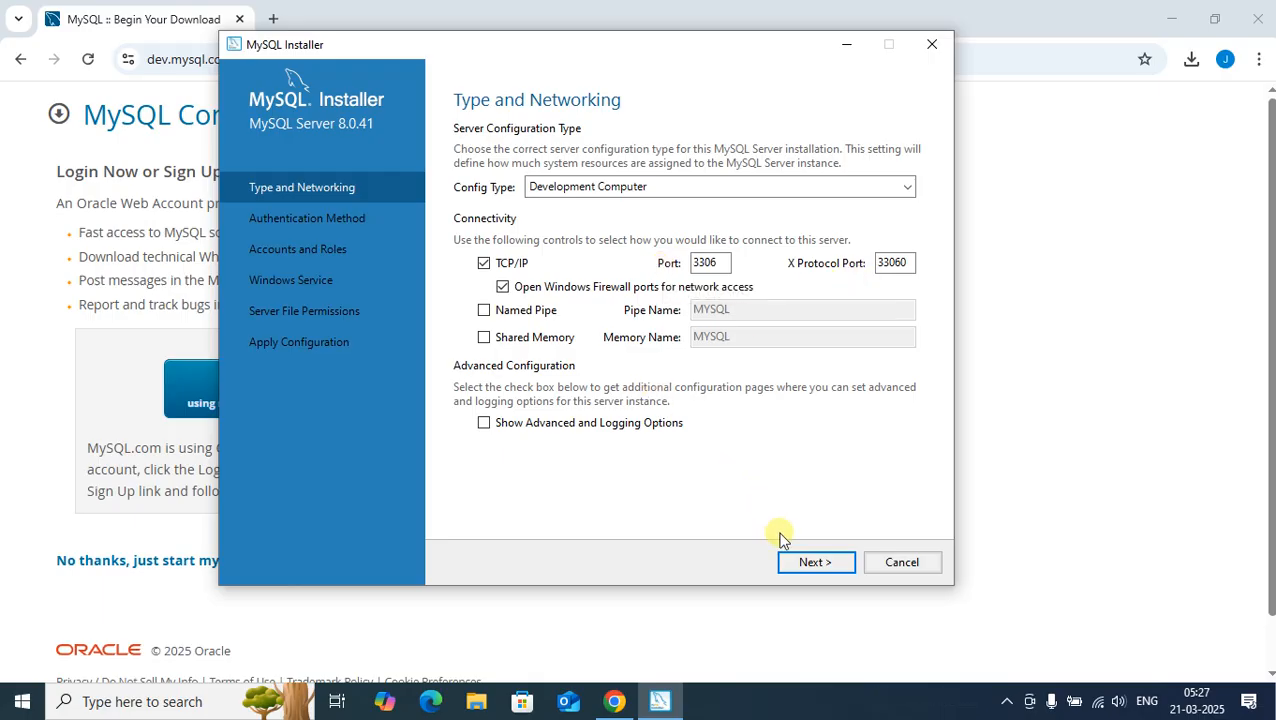
click(813, 562)
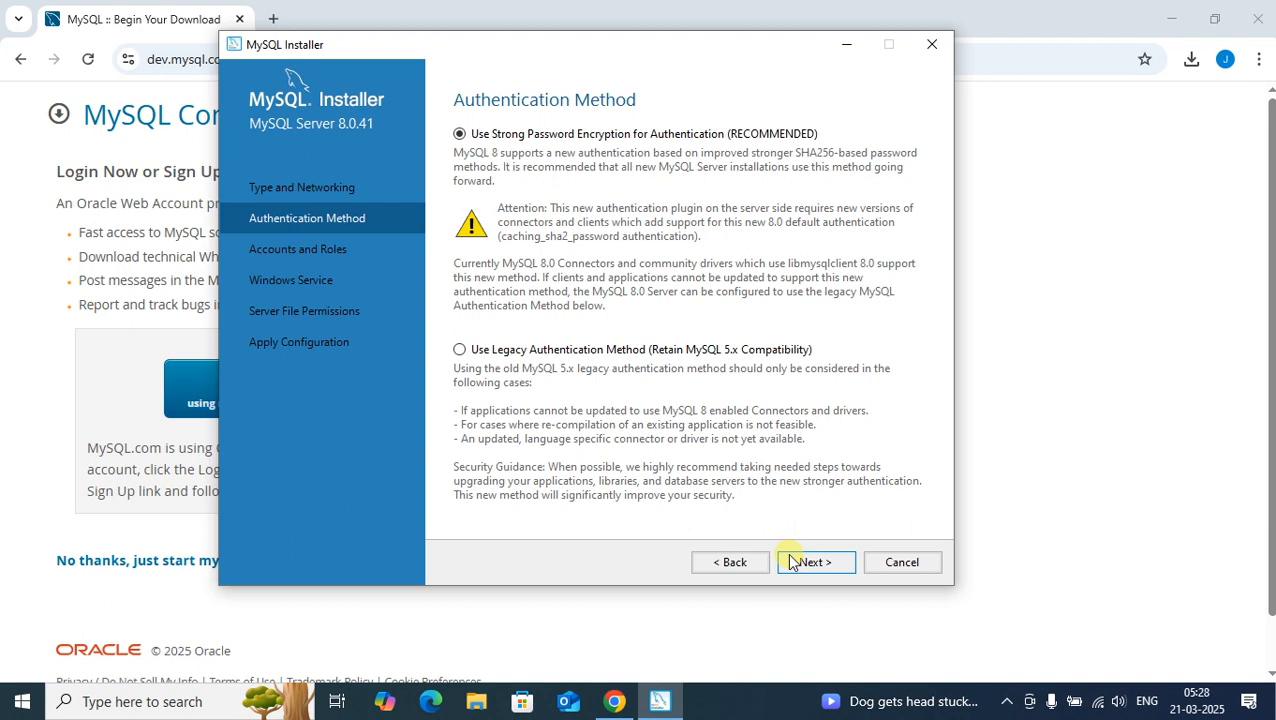
click(791, 563)
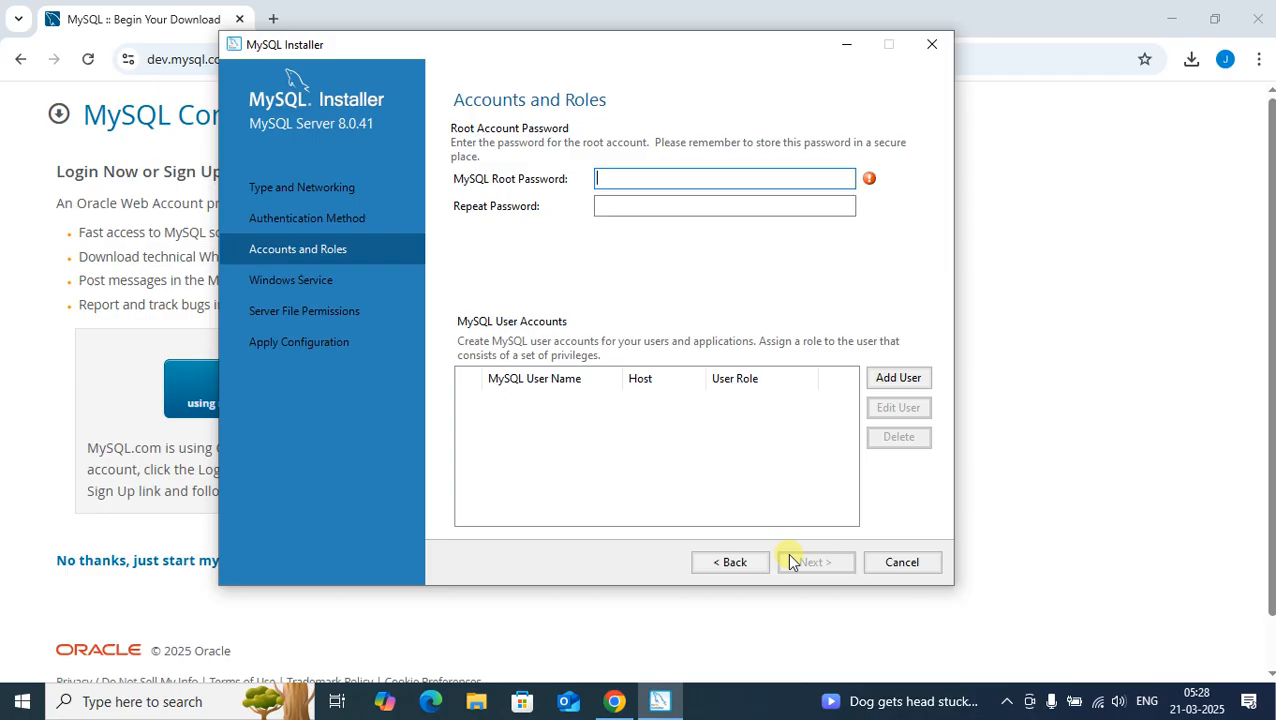
Step: Enter and repeat the MySQL root password, and continue without adding user accounts
text(•••••••••••)
key(Tab)
text(••••••)
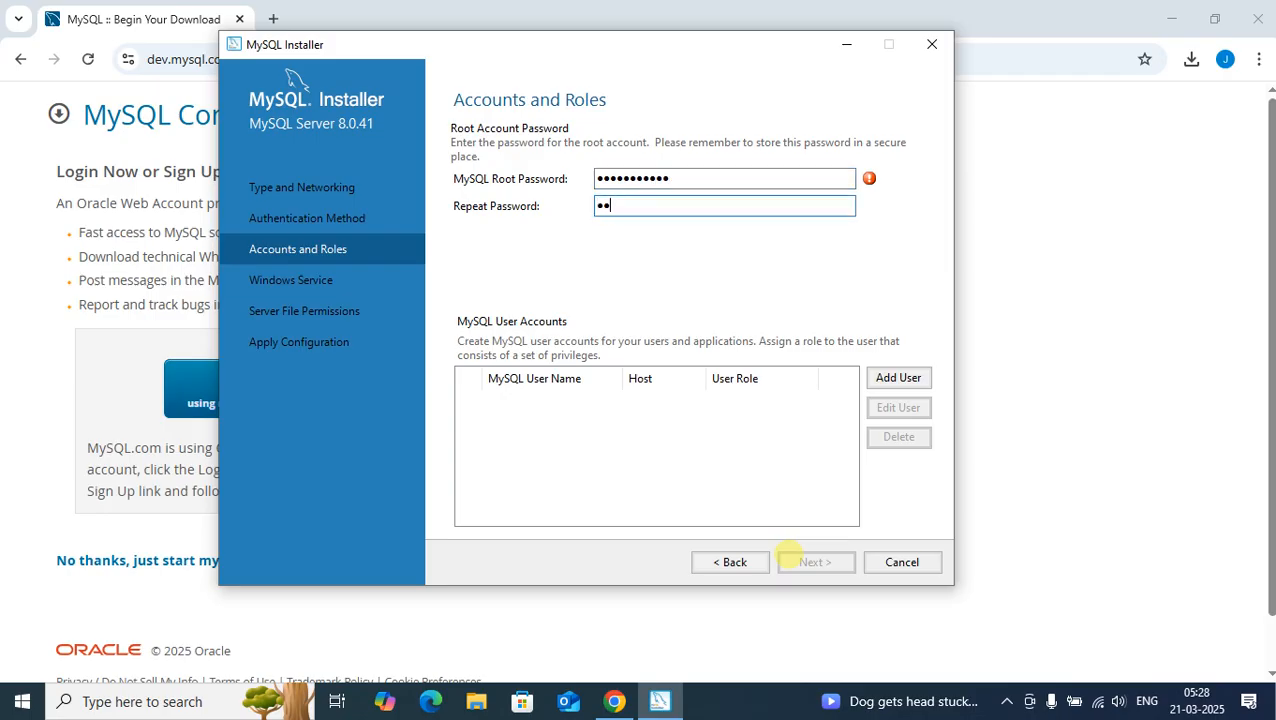
text(•••••)
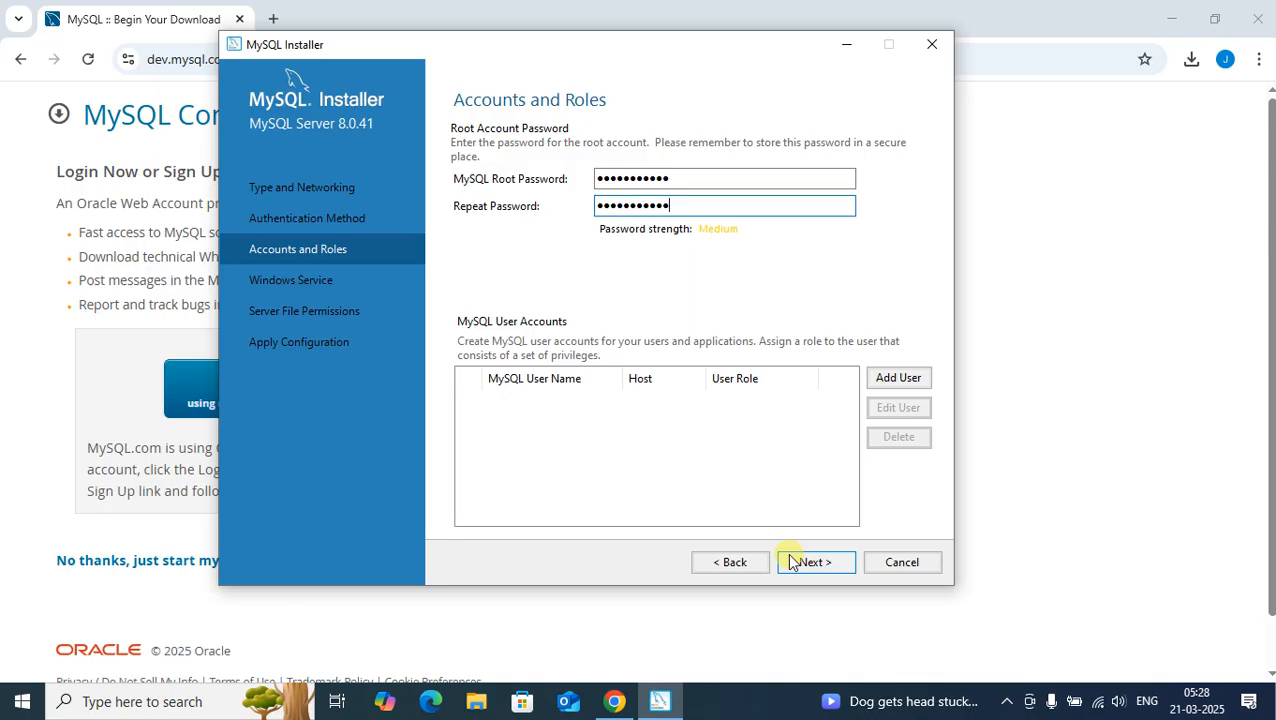
click(808, 563)
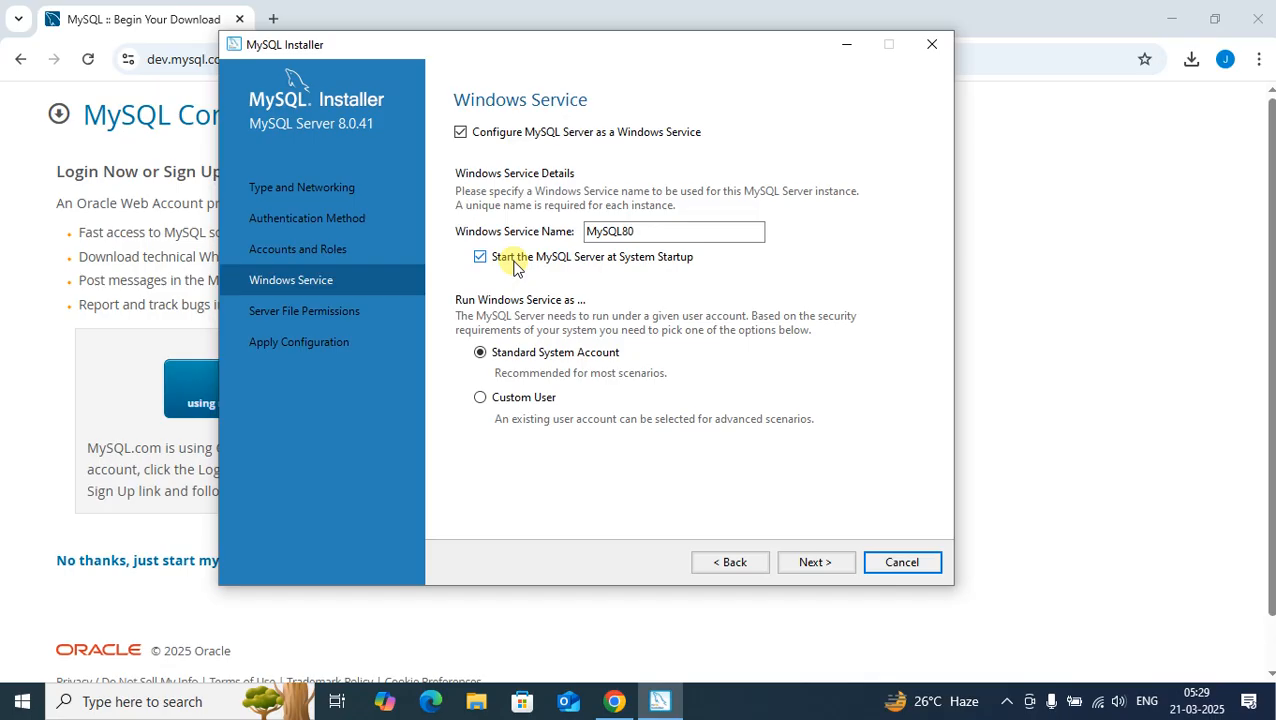
Step: Keep the MySQL80 service on the Standard System Account with full-access file permissions, and apply the server configuration
click(816, 562)
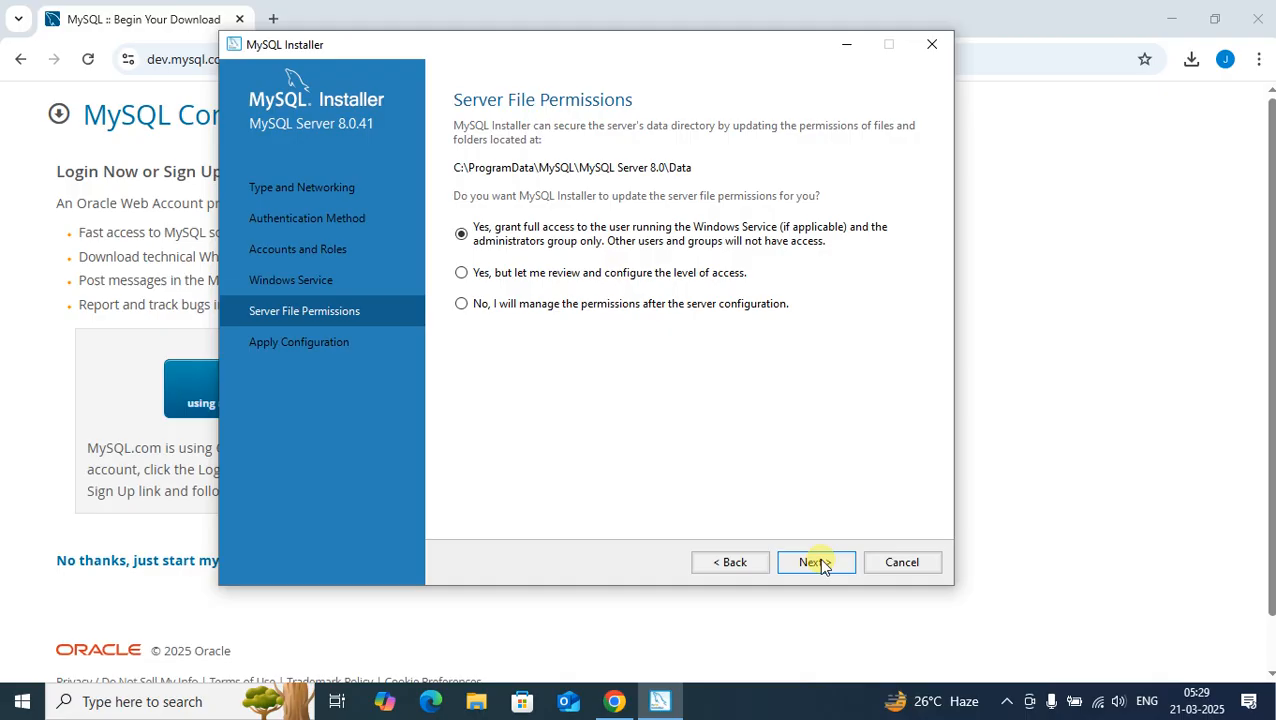
click(816, 562)
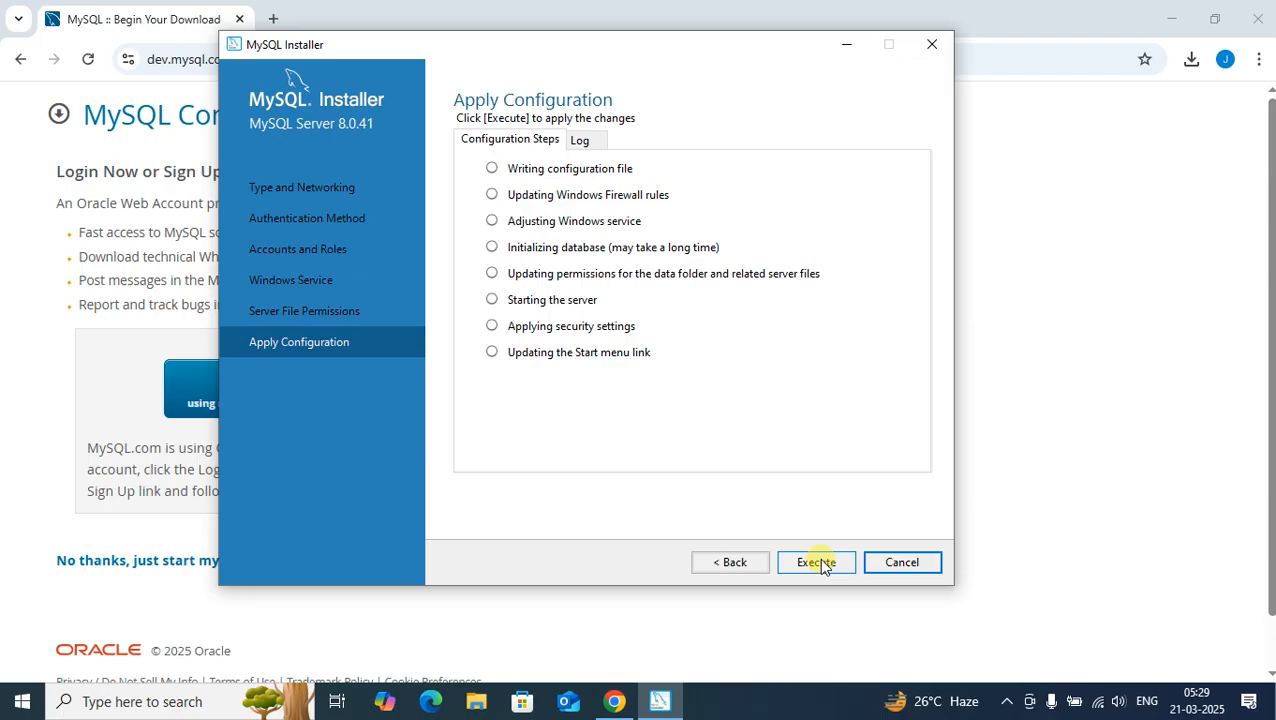
click(818, 563)
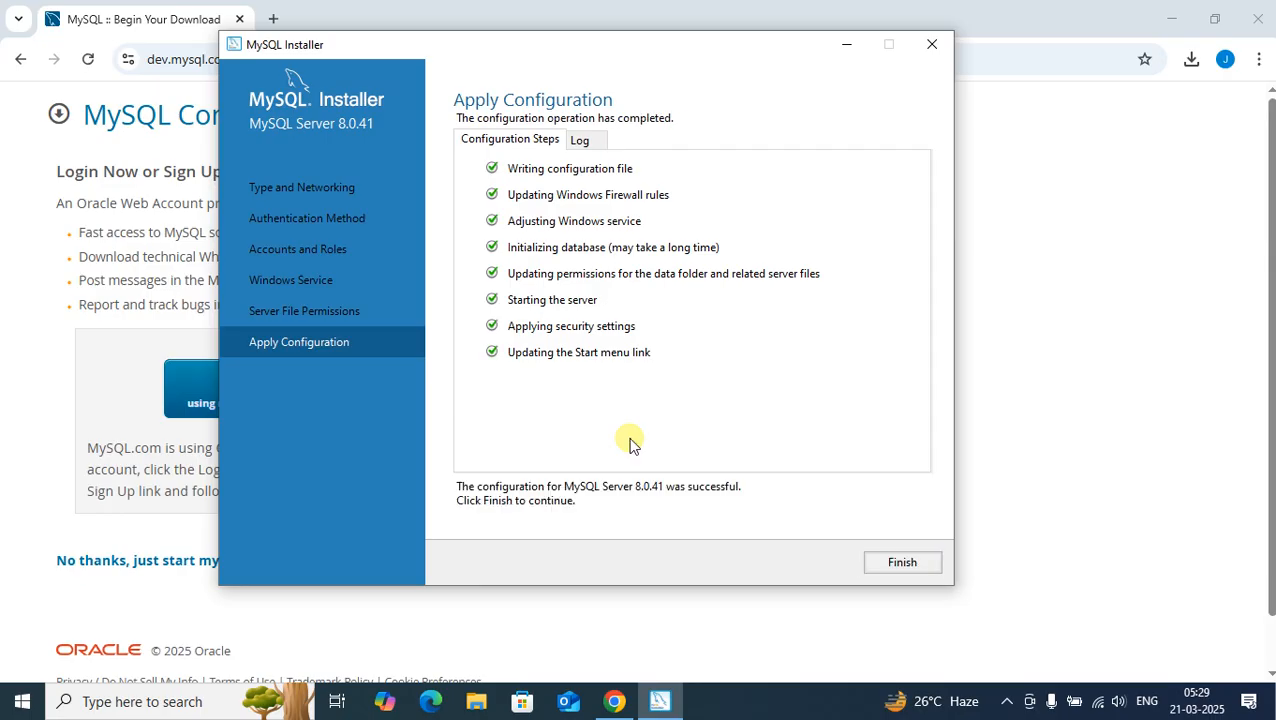
click(928, 564)
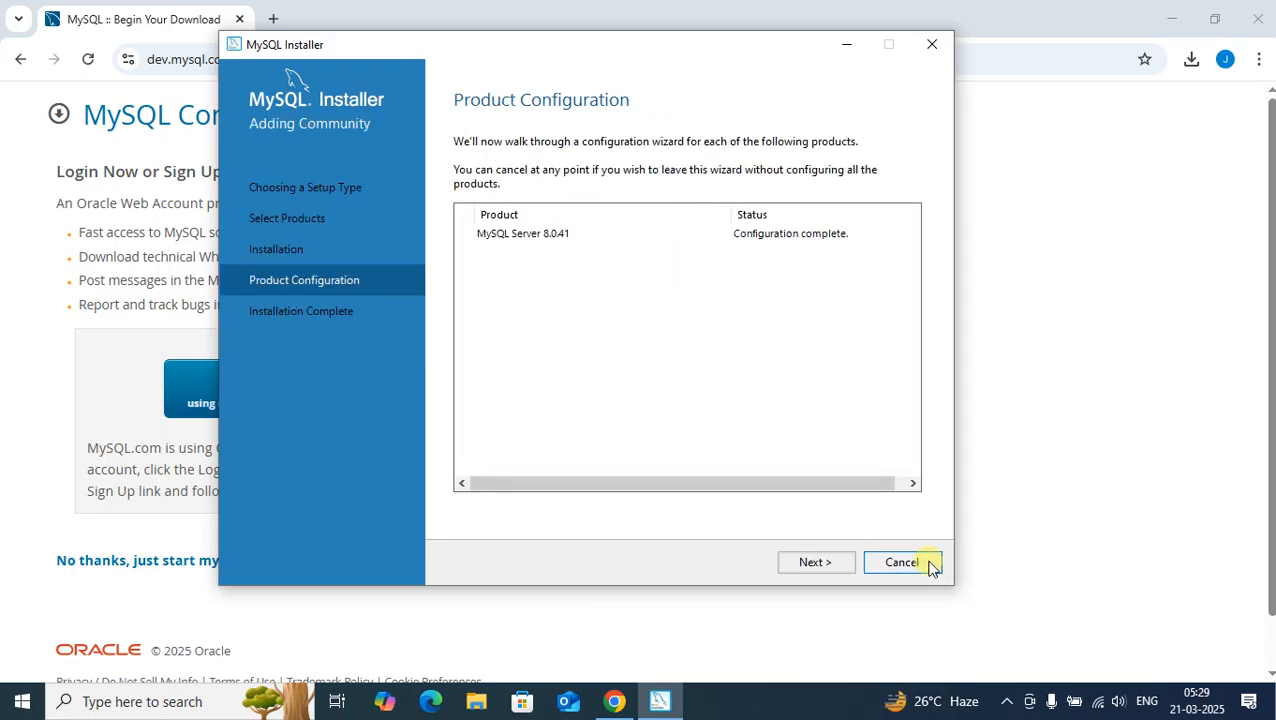
Step: Finish the installation with Workbench and Shell set to start after setup, and close the MySQL Shell window
click(829, 557)
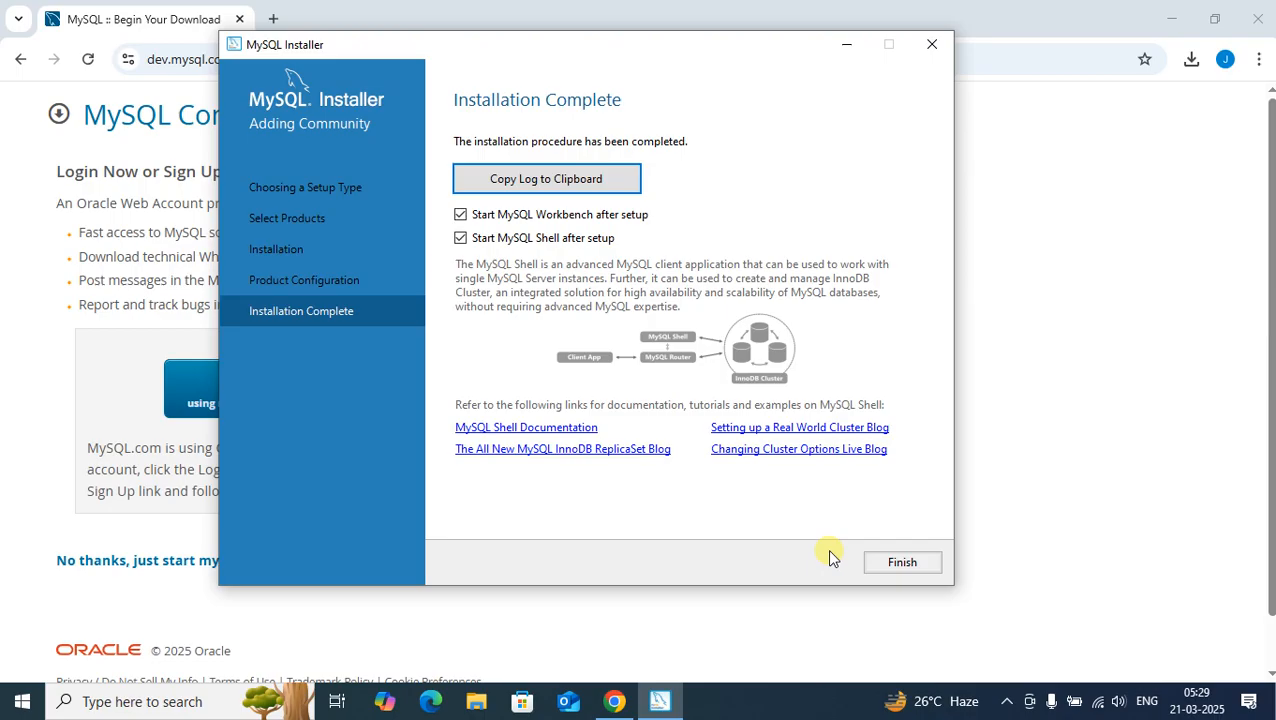
click(873, 566)
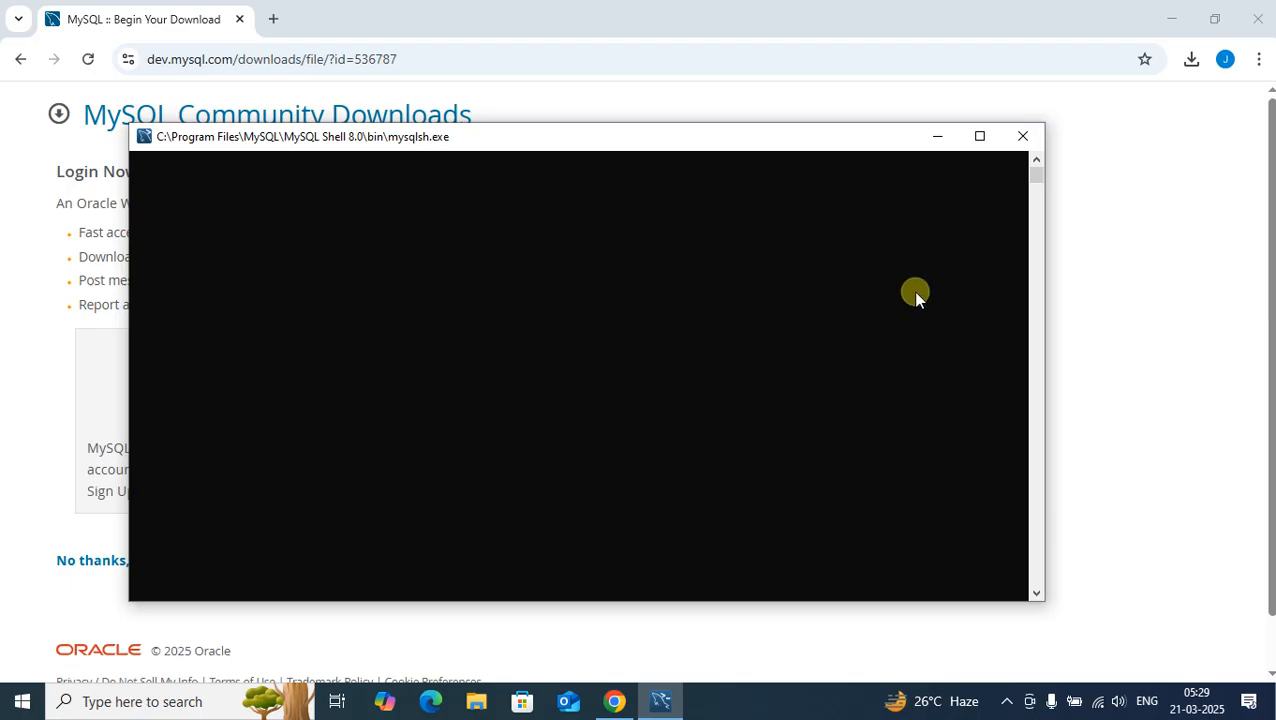
click(1022, 136)
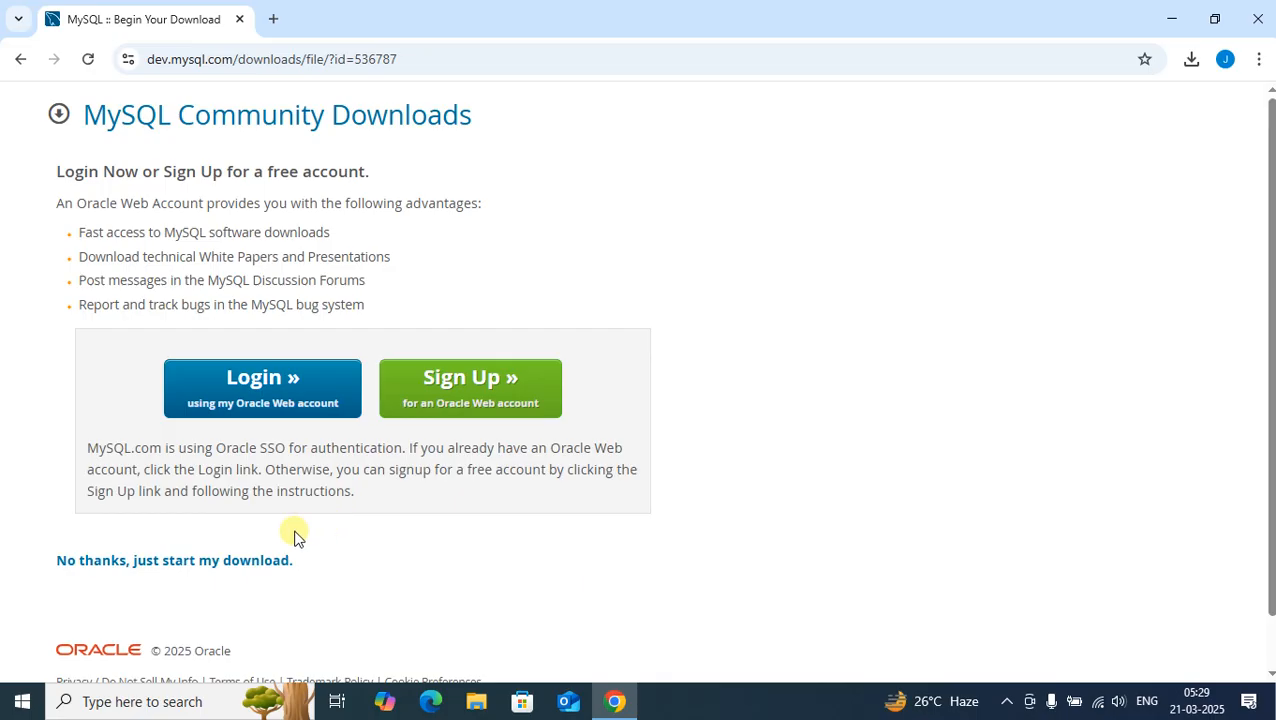
Step: Search Windows for mysql and open MySQL Workbench 8.0 CE
click(197, 703)
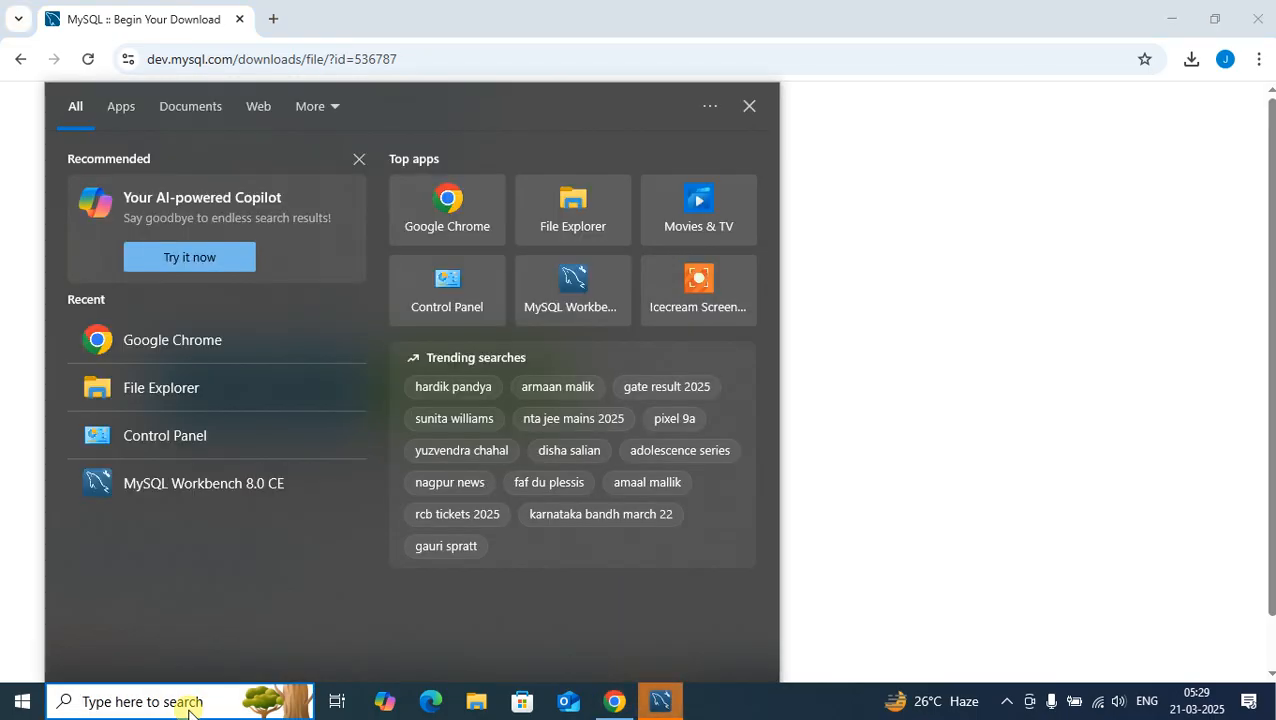
text(mysql)
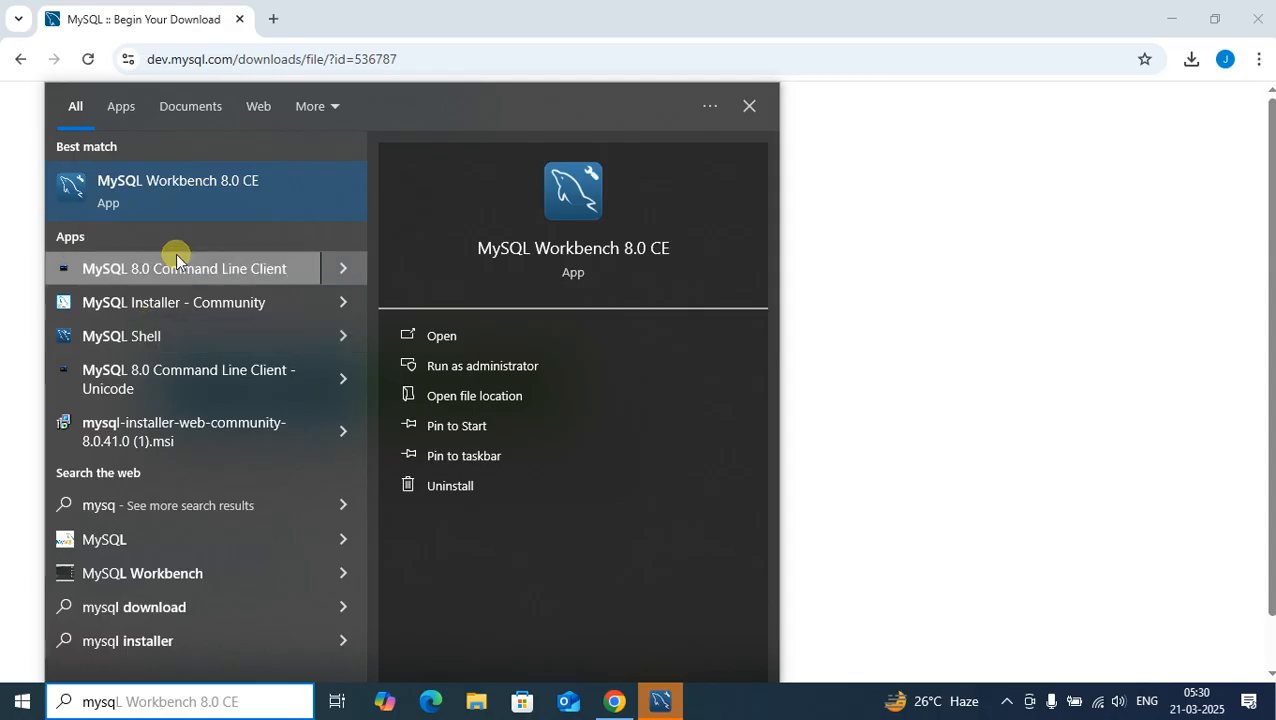
click(171, 202)
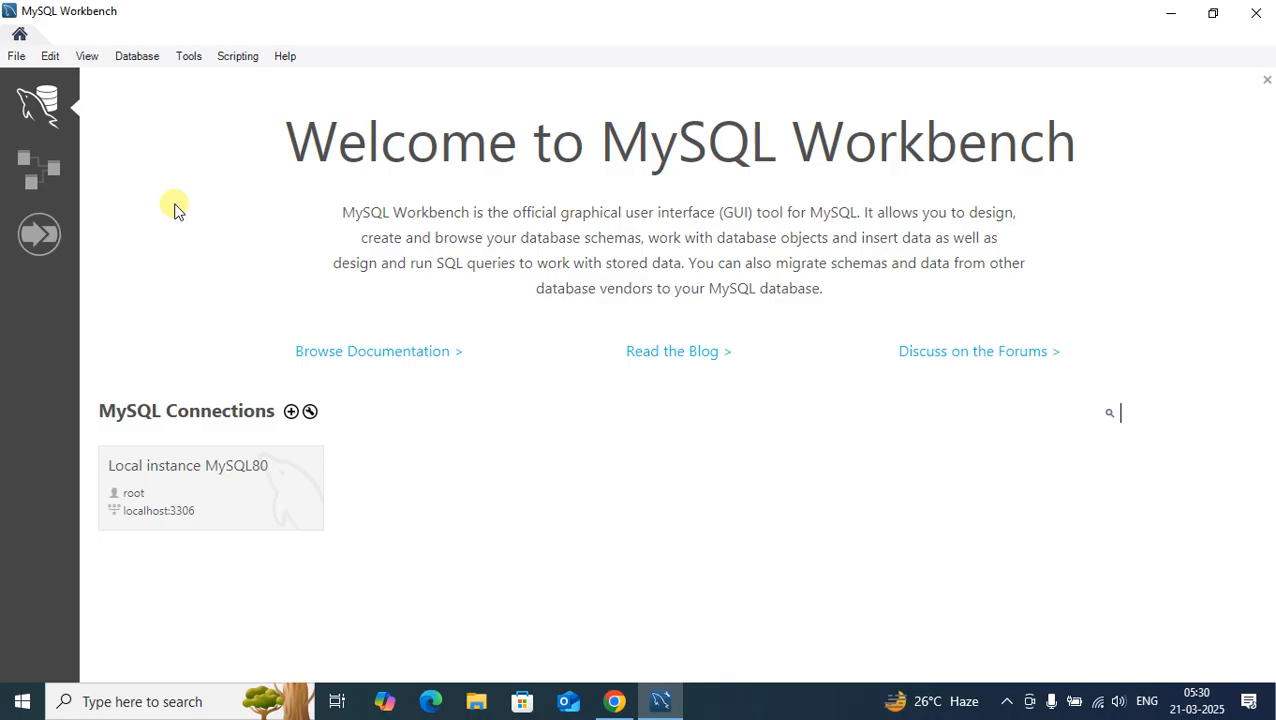
Step: Connect to Local instance MySQL80 as root by entering the root password
click(231, 510)
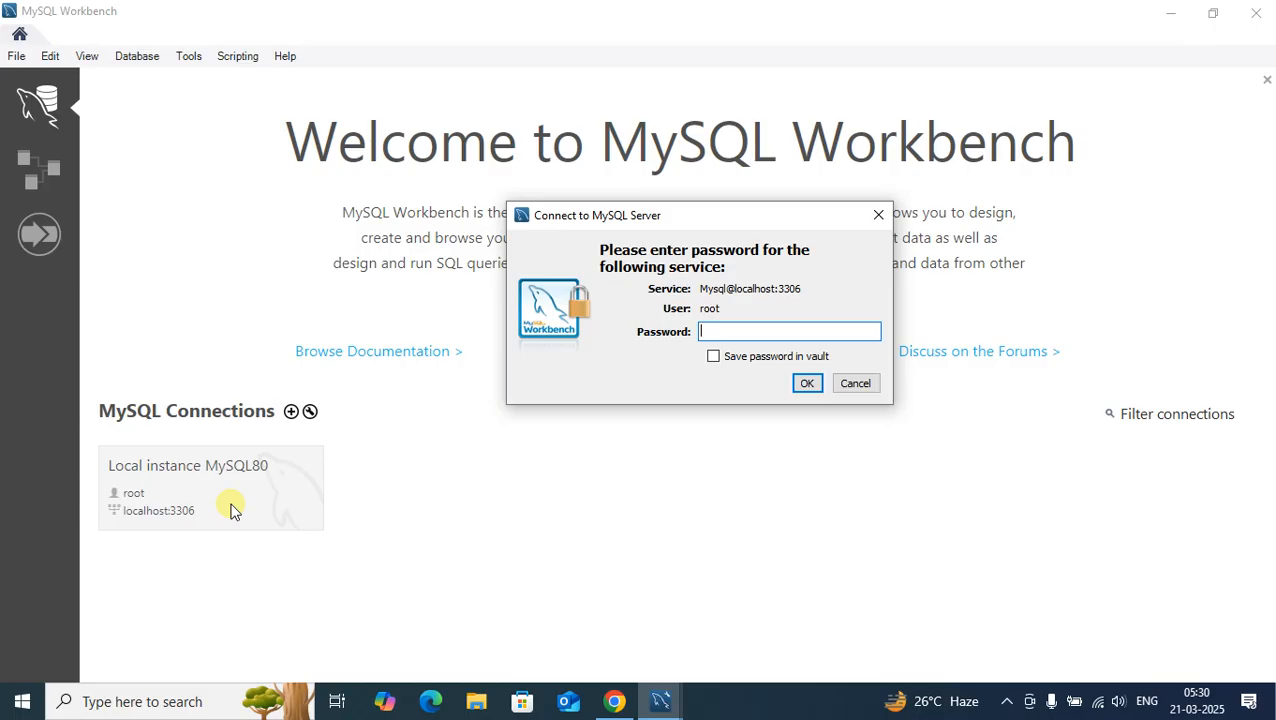
text(**********)
key(Return)
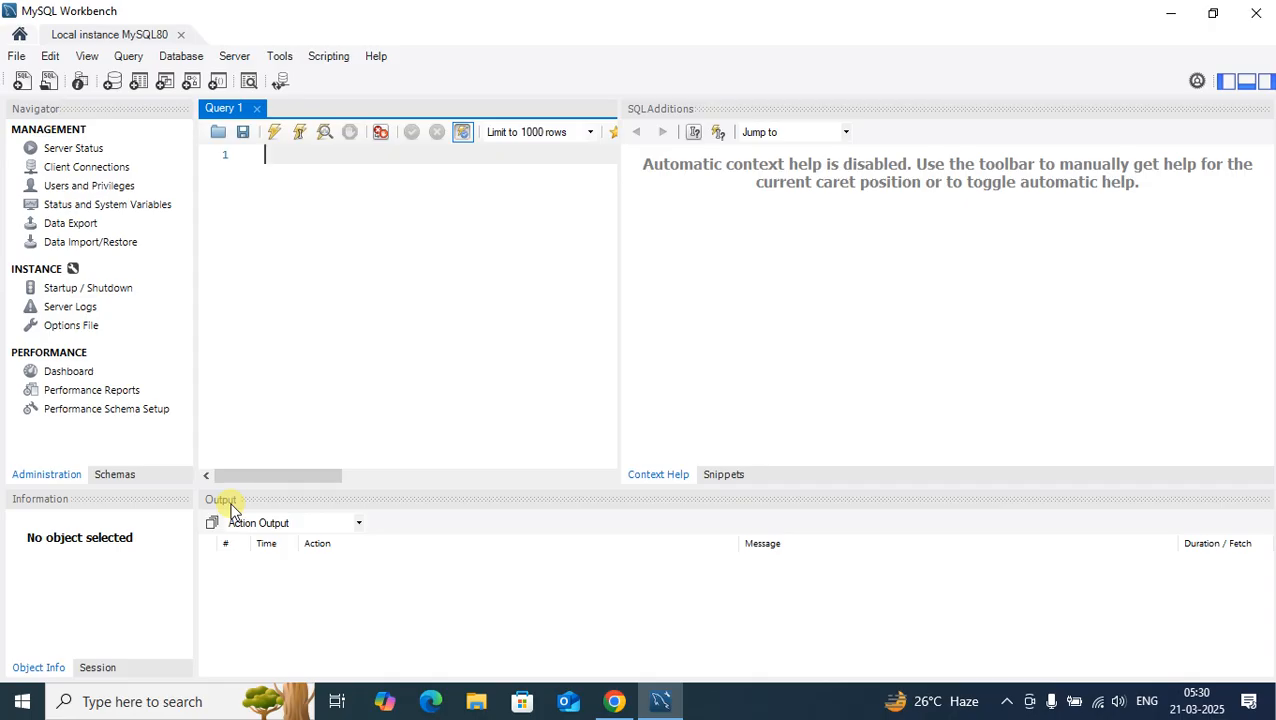
Step: Show the schemas and expand the Tables of the sys schema to examine them
click(116, 478)
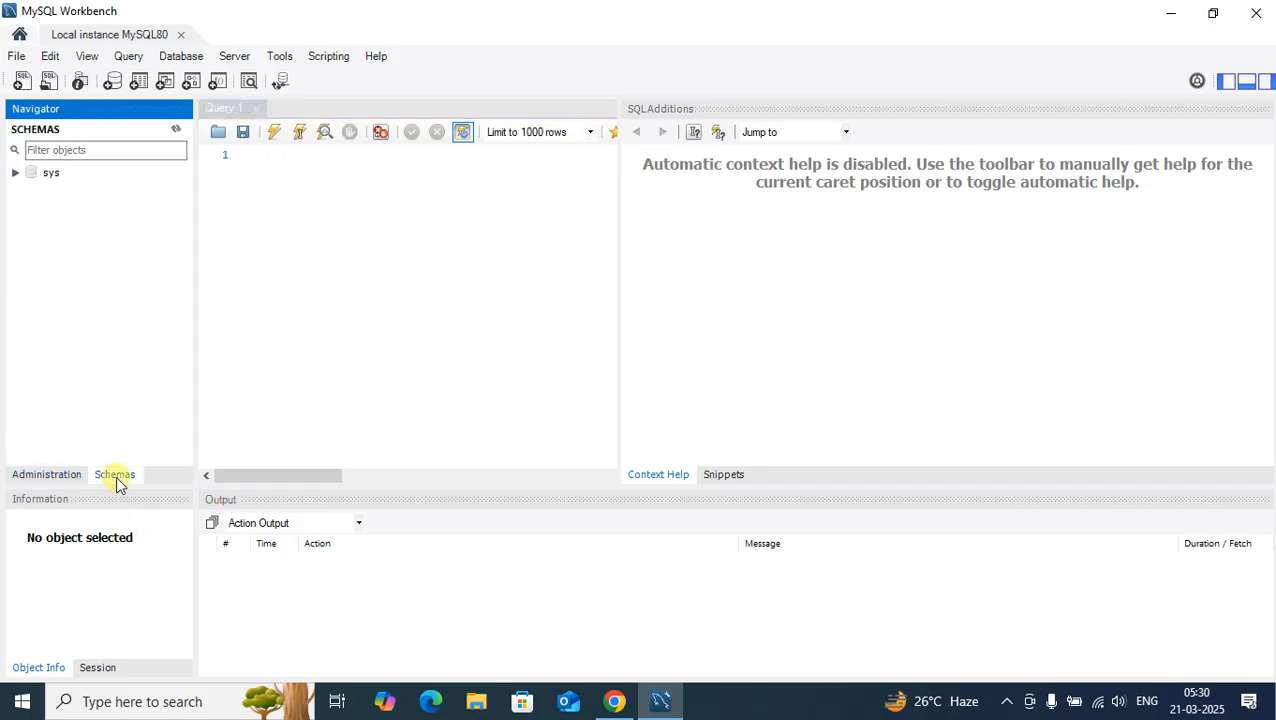
click(15, 172)
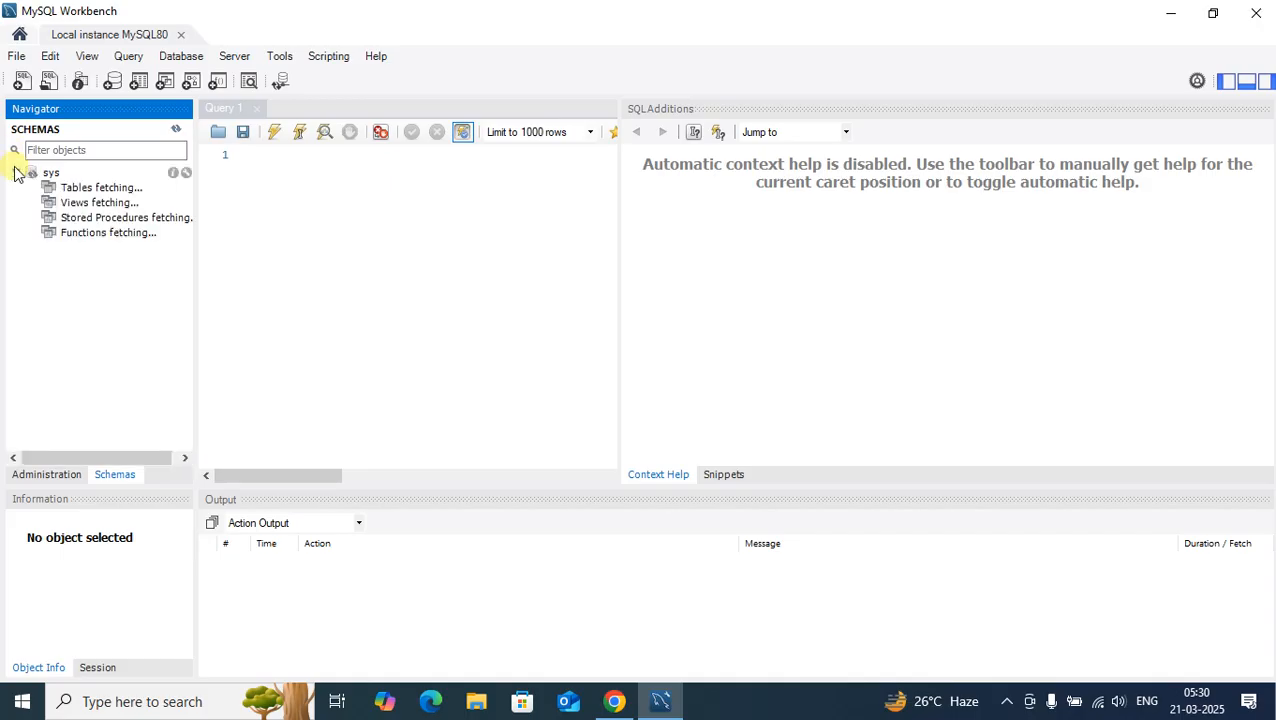
click(30, 190)
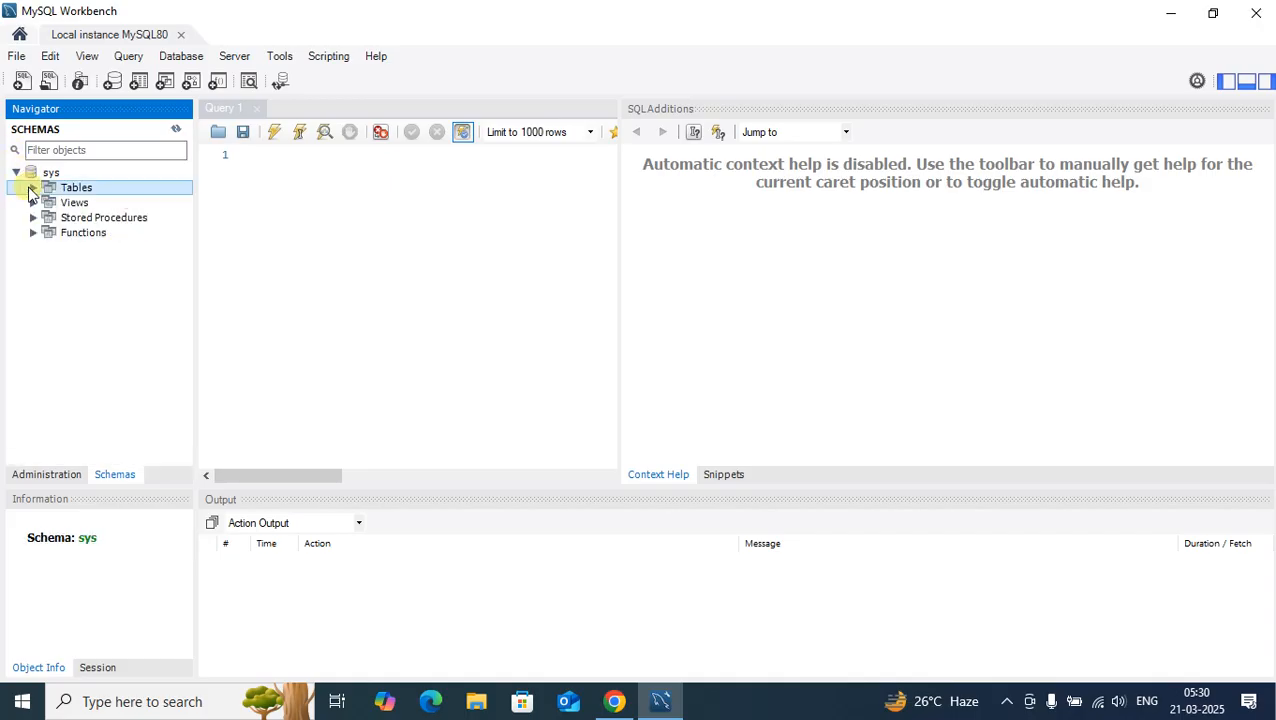
click(32, 188)
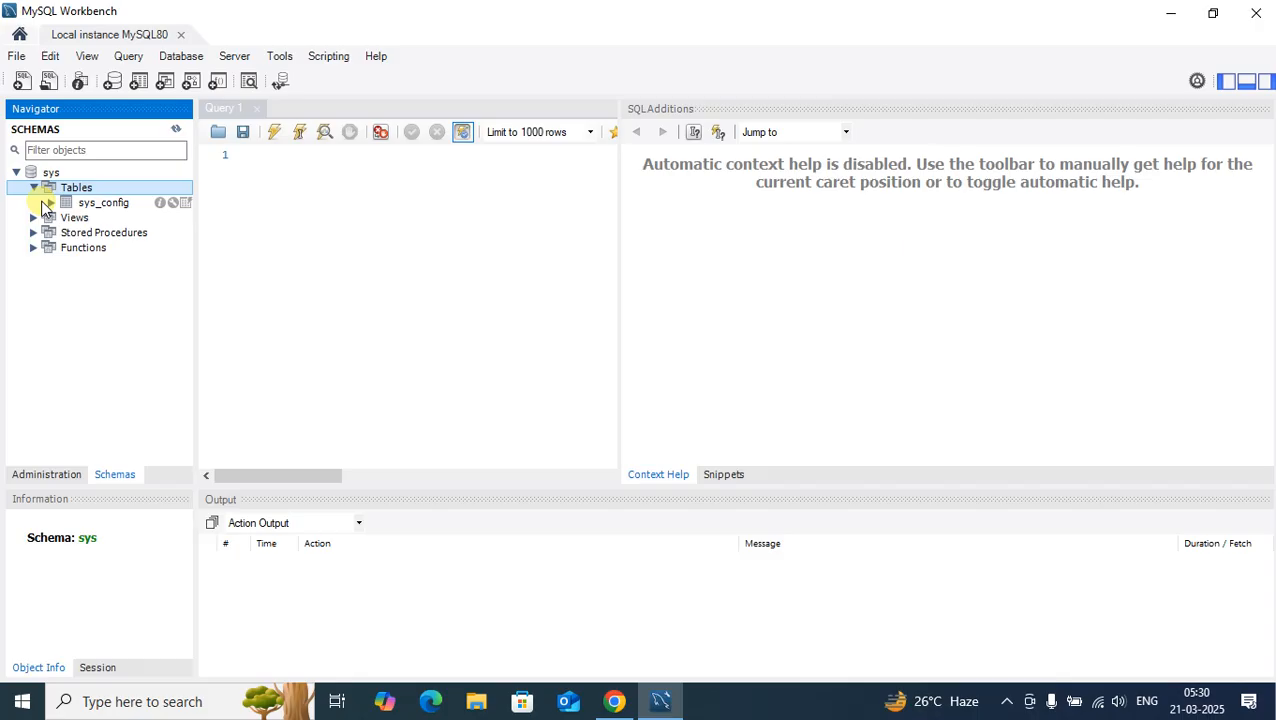